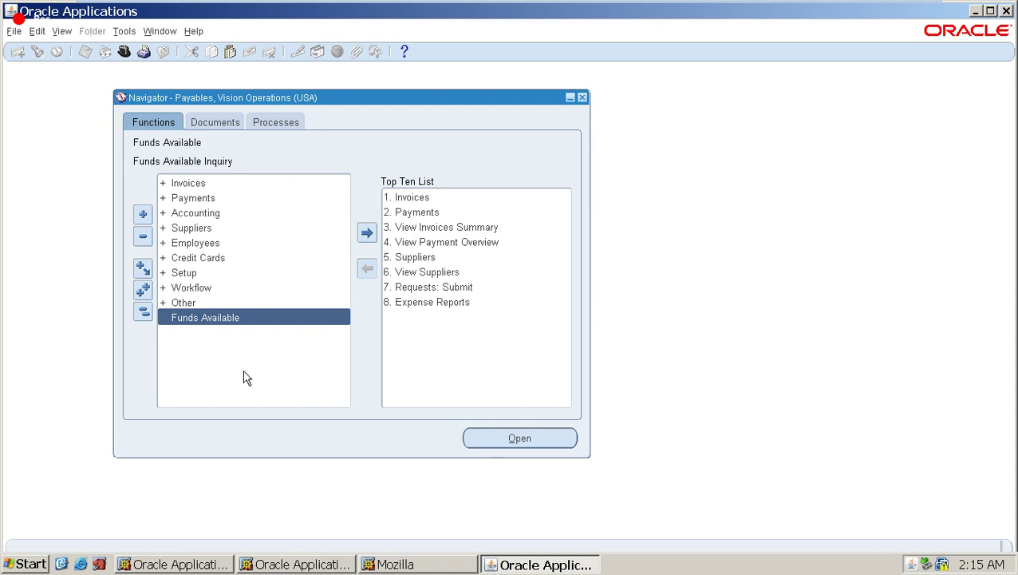
# Step: Launch Funds Available from the Payables Navigator Functions list
pyautogui.click(226, 368)
pyautogui.doubleClick(227, 368)
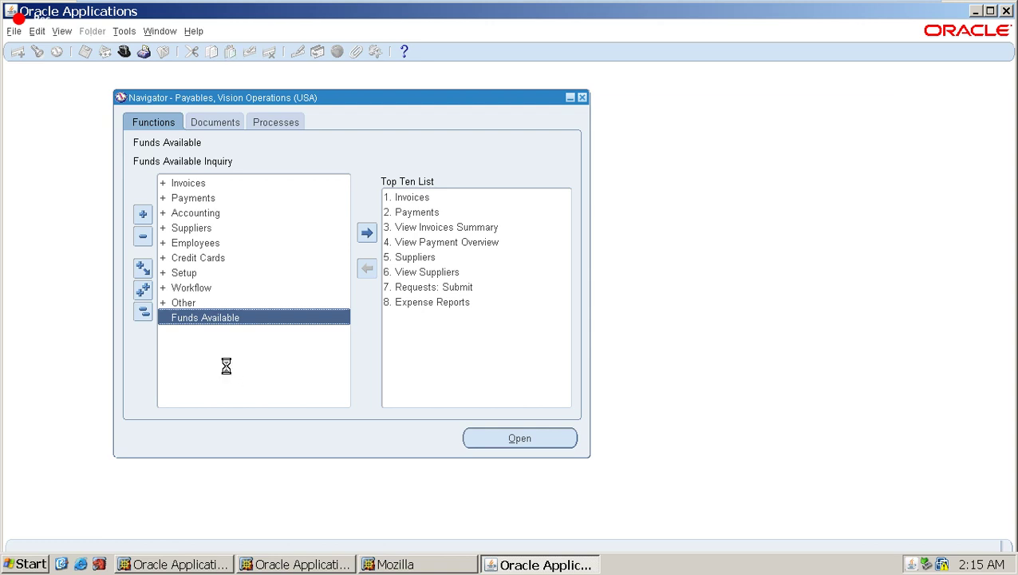
# Step: Switch to the Inventory, Vision Operations (USA) responsibility
pyautogui.hotkey('alt', 'f')
pyautogui.write('r')
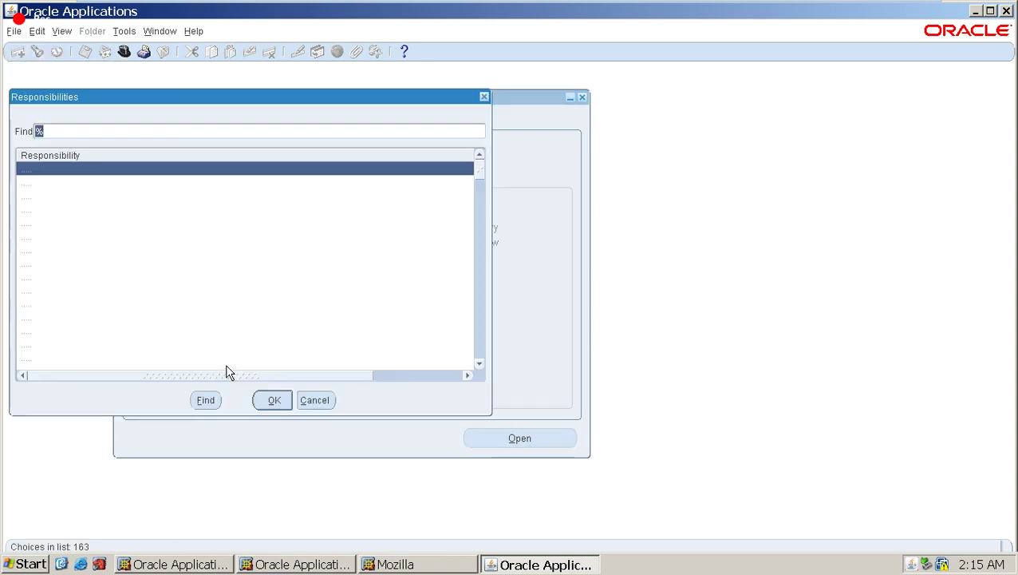
pyautogui.write('i')
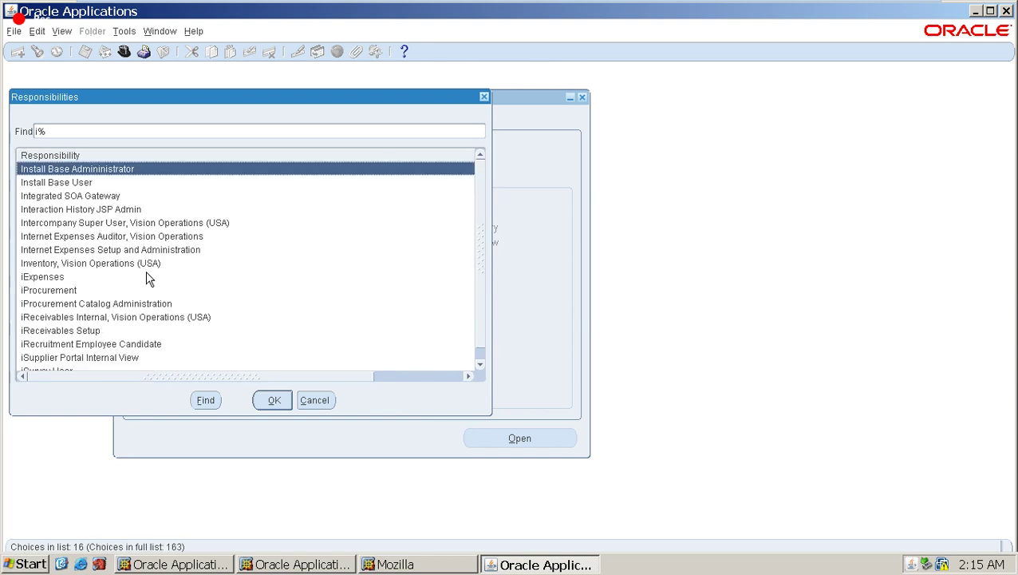
pyautogui.press('Down')
pyautogui.press('Down')
pyautogui.press('Down')
pyautogui.press('Down')
pyautogui.press('Down')
pyautogui.press('Down')
pyautogui.press('Down')
pyautogui.press('Return')
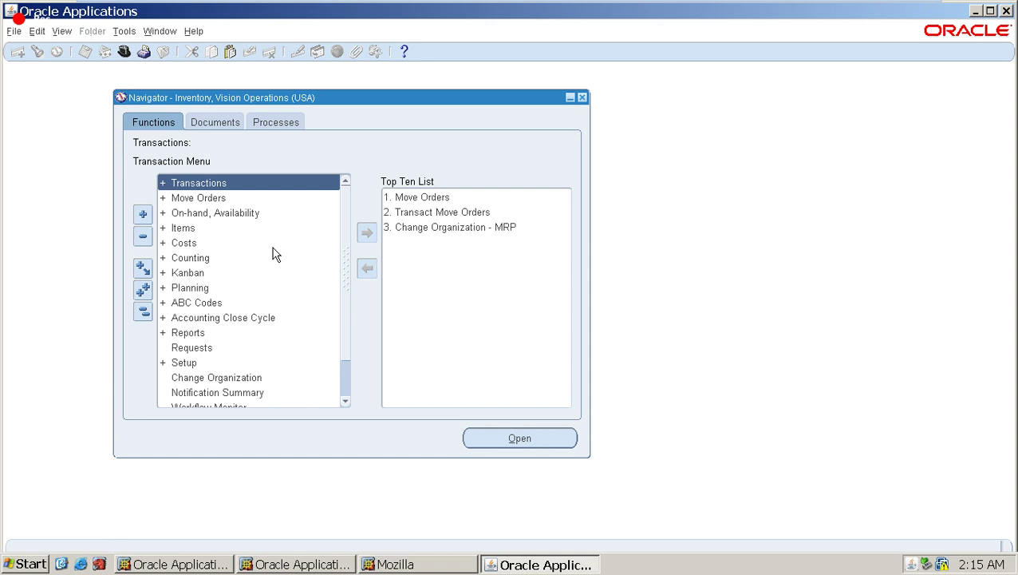
# Step: Open Master Items for organization V1 (Vision Operations)
pyautogui.doubleClick(183, 231)
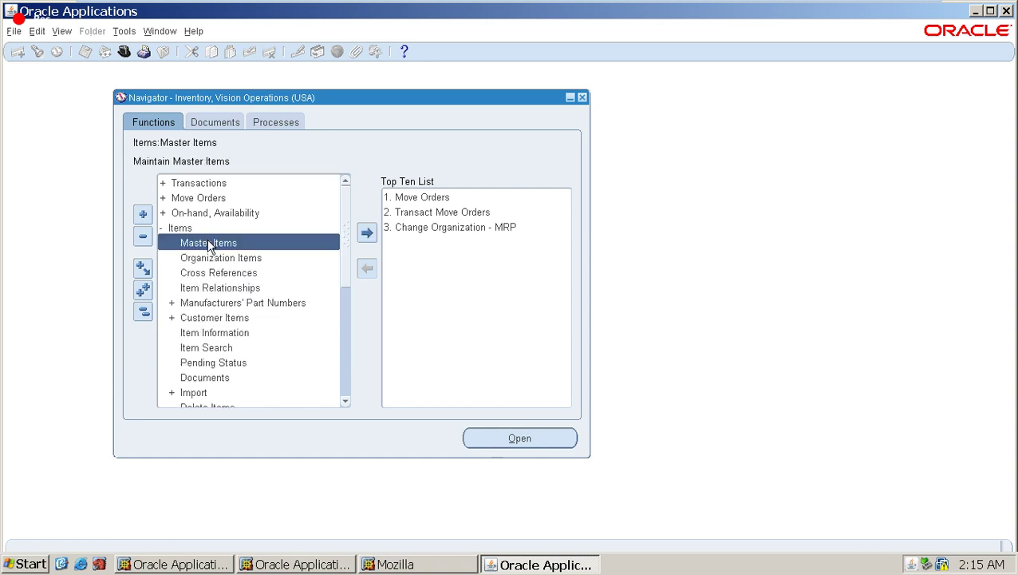
pyautogui.doubleClick(208, 244)
pyautogui.write('v%')
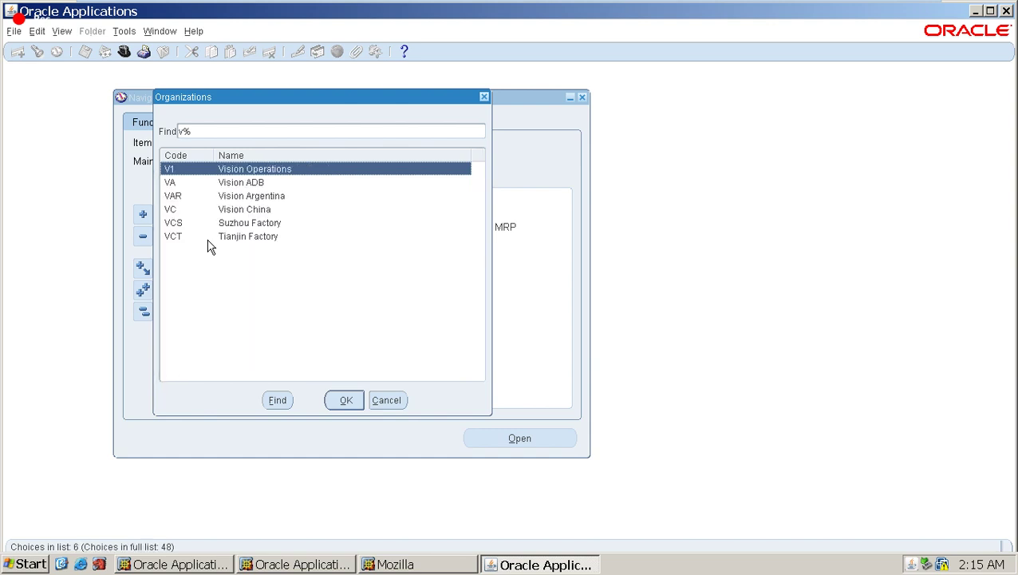
pyautogui.press('Return')
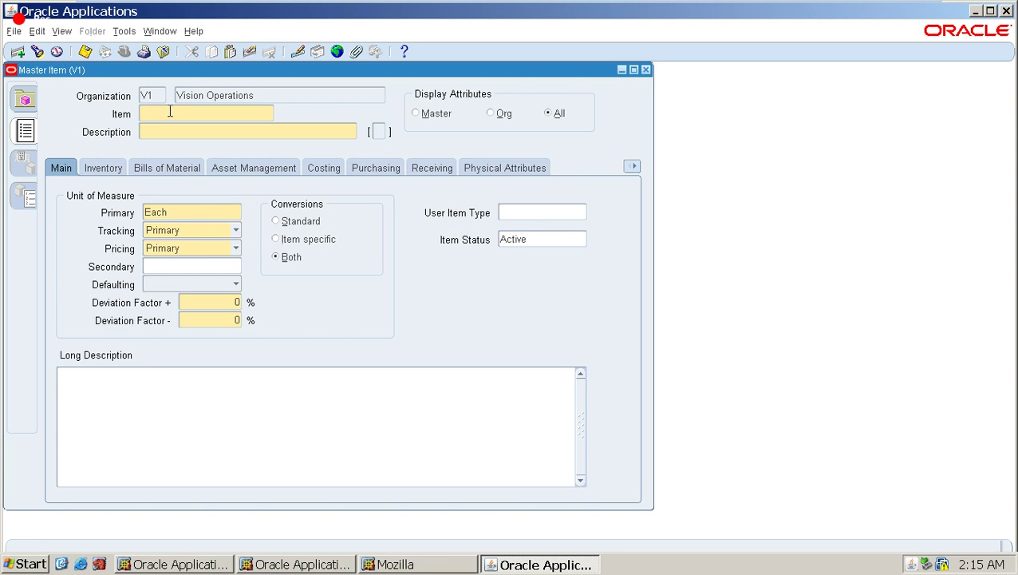
# Step: Enter a new item Laptop with the description Laptop
pyautogui.write('L')
pyautogui.write('aptop')
pyautogui.click(182, 136)
pyautogui.hotkey('ctrl', 'c')
pyautogui.press('Tab')
pyautogui.hotkey('ctrl', 'v')
# Step: Tick Inventory Item, then review the BOM, Asset Management and Costing attributes
pyautogui.click(113, 170)
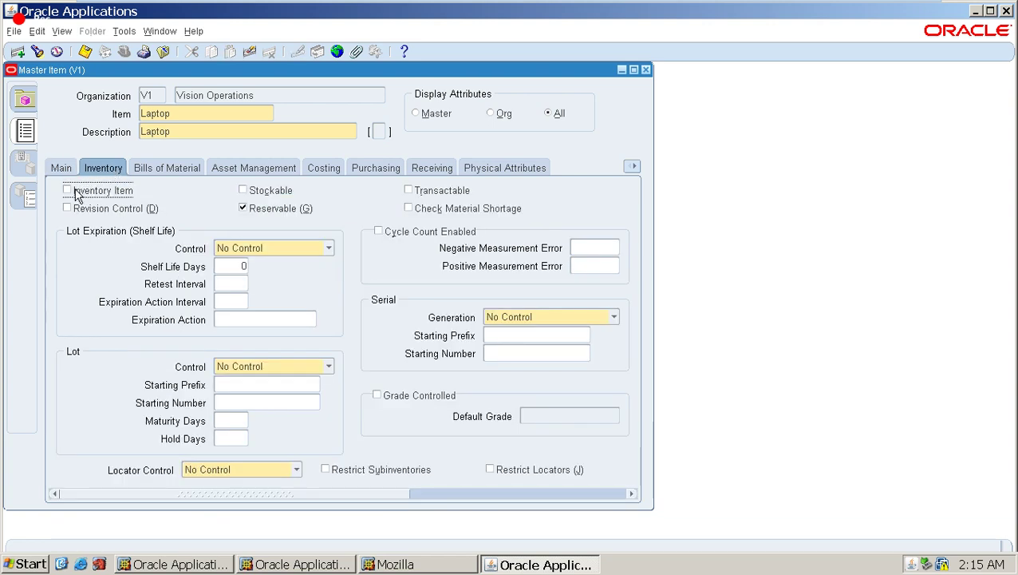
pyautogui.click(67, 191)
pyautogui.click(183, 171)
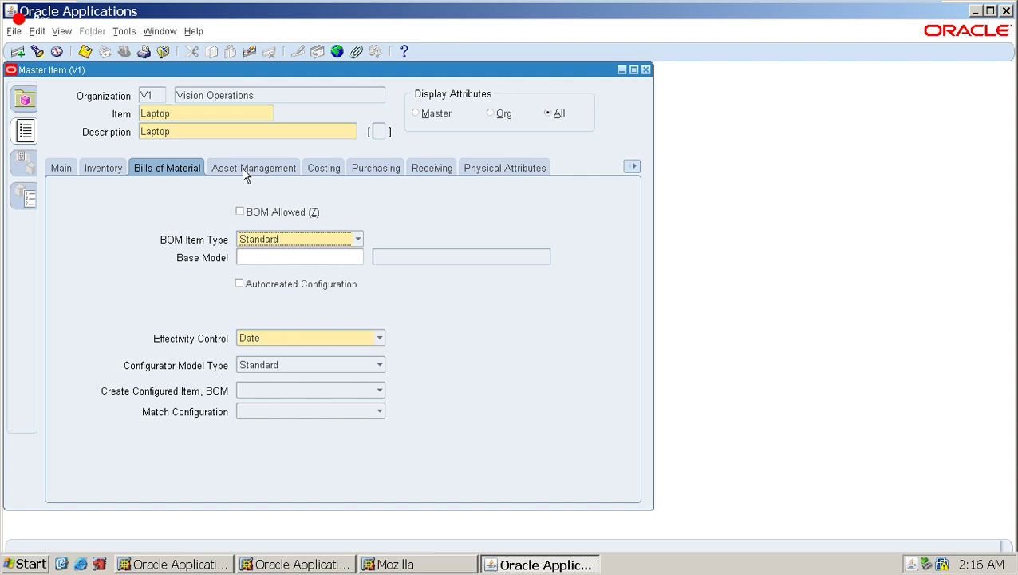
pyautogui.click(245, 174)
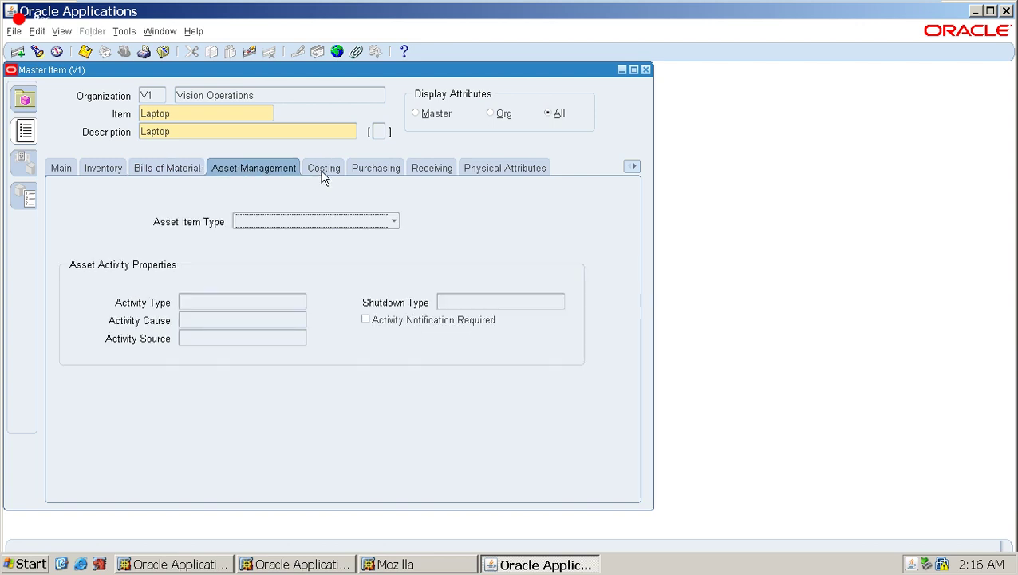
pyautogui.click(322, 176)
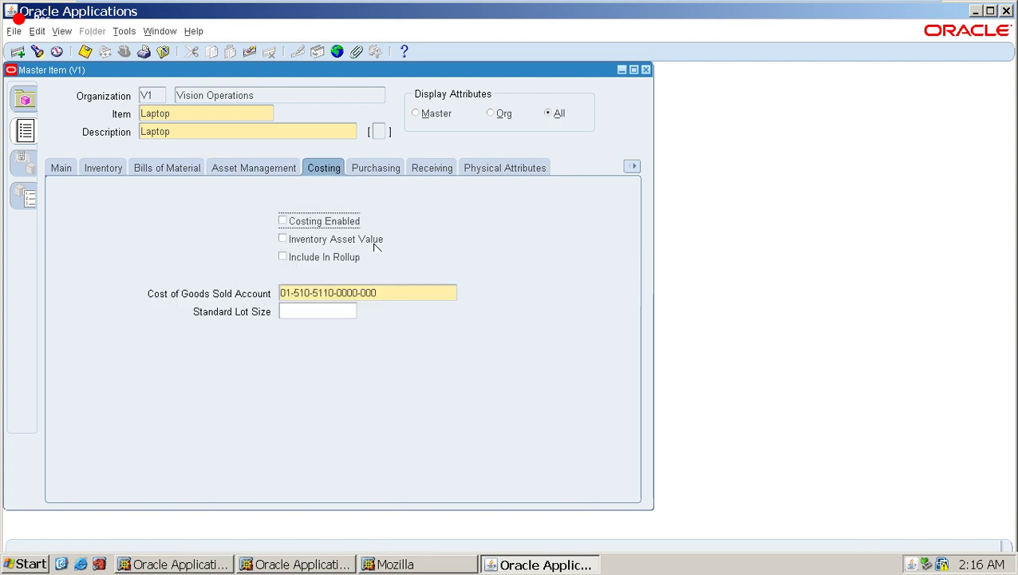
pyautogui.click(391, 289)
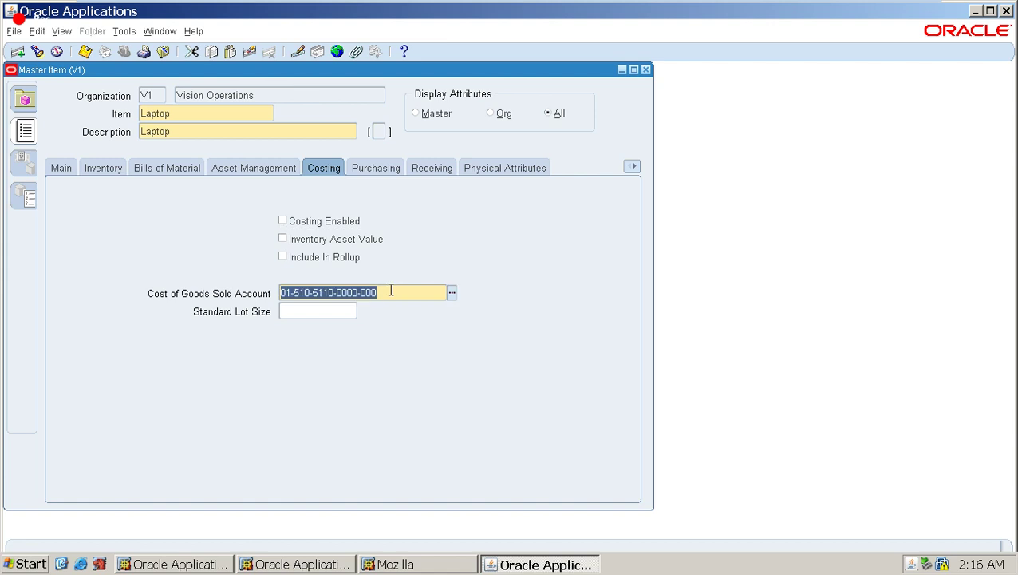
# Step: Mark the Laptop item as Purchased on the Purchasing tab
pyautogui.click(364, 170)
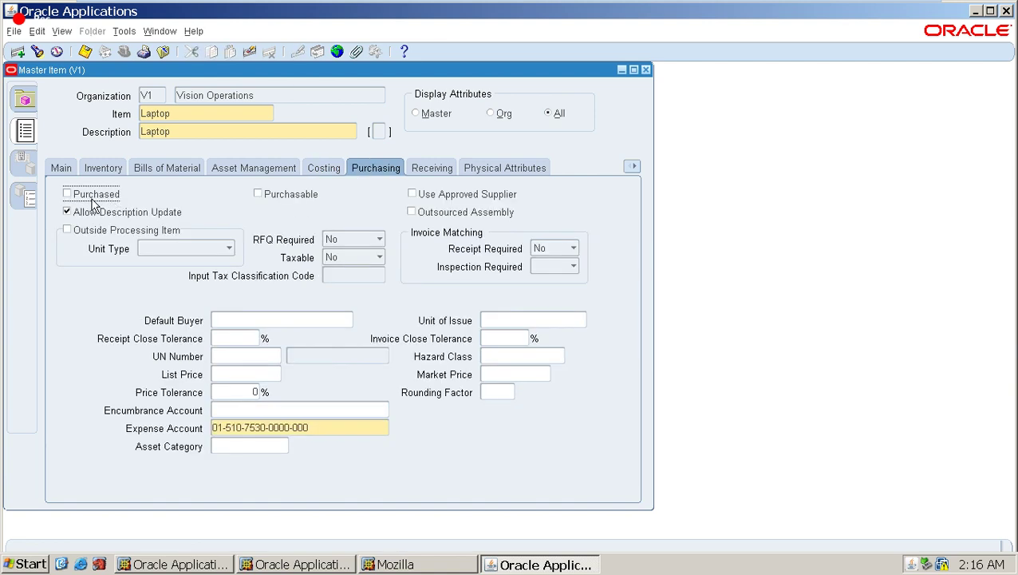
pyautogui.click(88, 199)
pyautogui.click(431, 169)
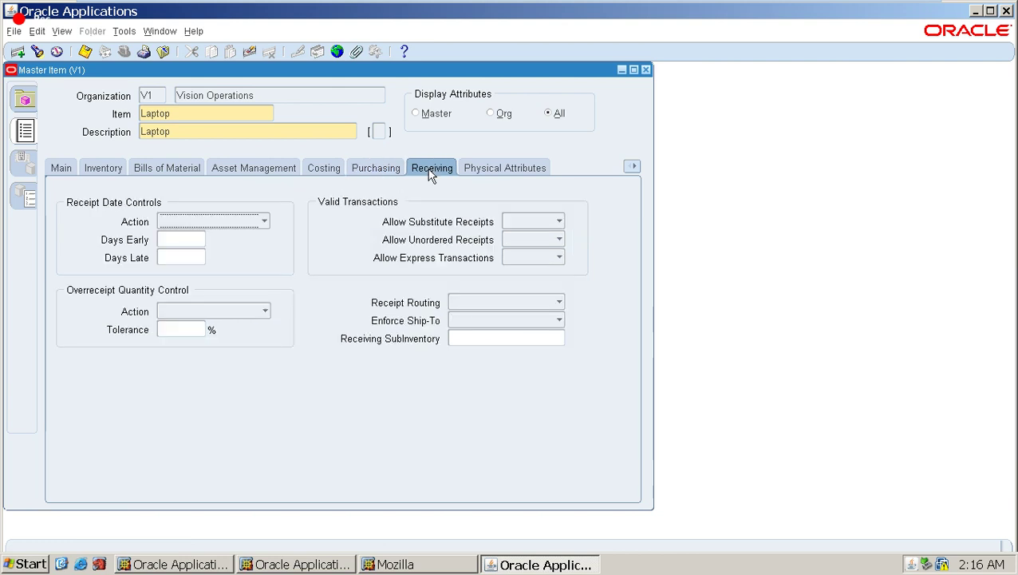
pyautogui.click(487, 171)
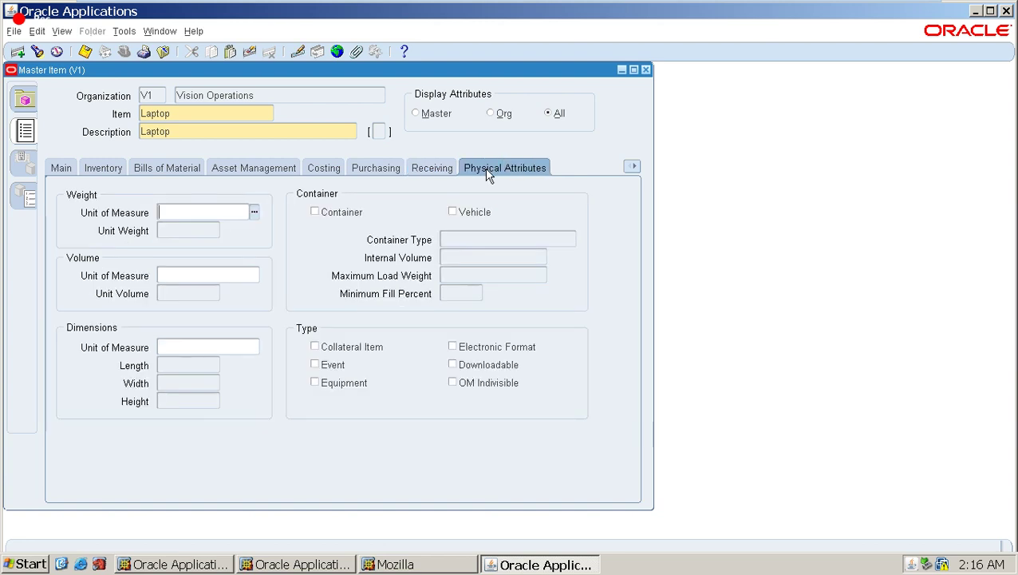
# Step: Set Allow Substitute Receipts to Yes, then view the Physical Attributes
pyautogui.click(420, 171)
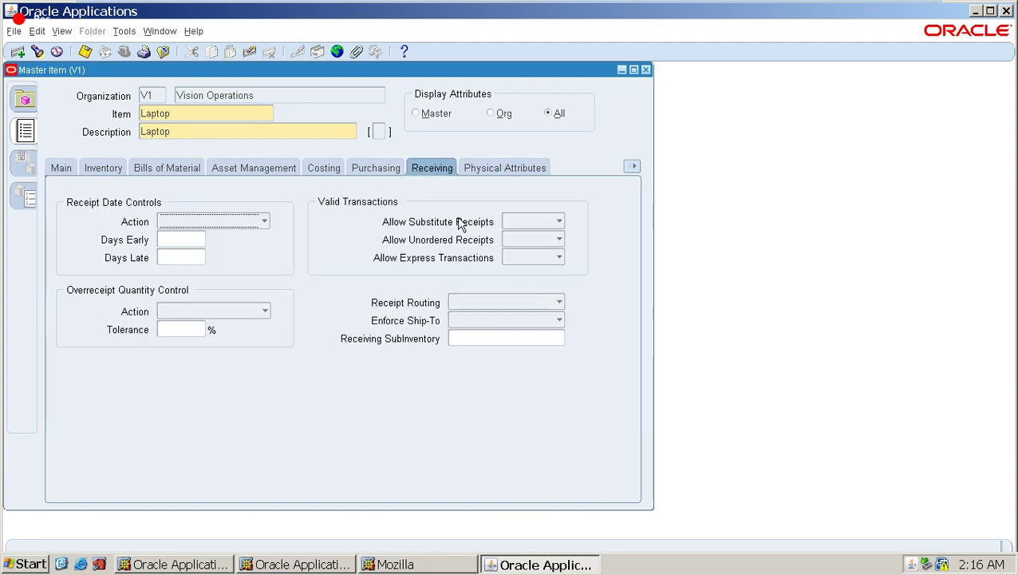
pyautogui.click(558, 224)
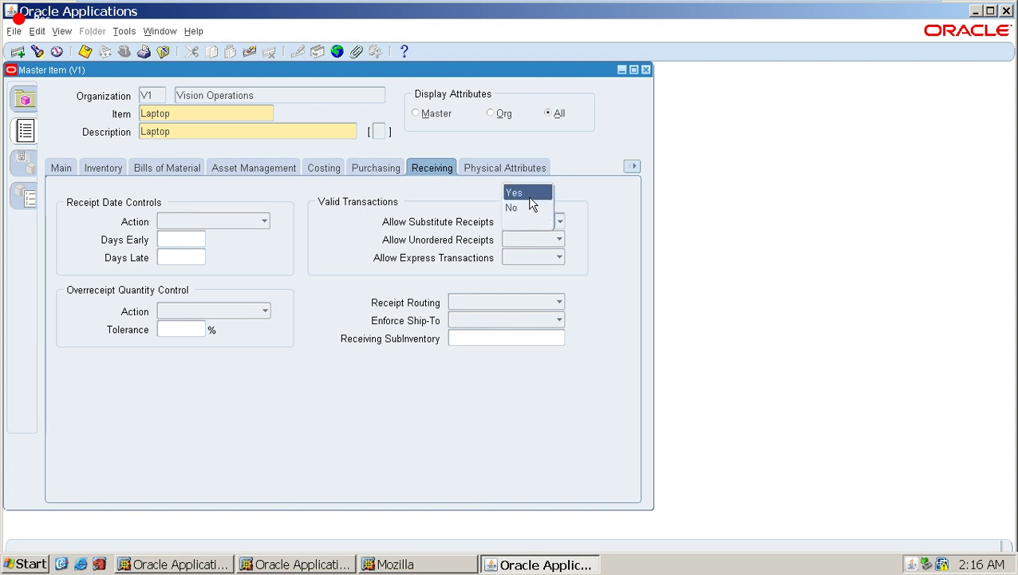
pyautogui.click(527, 194)
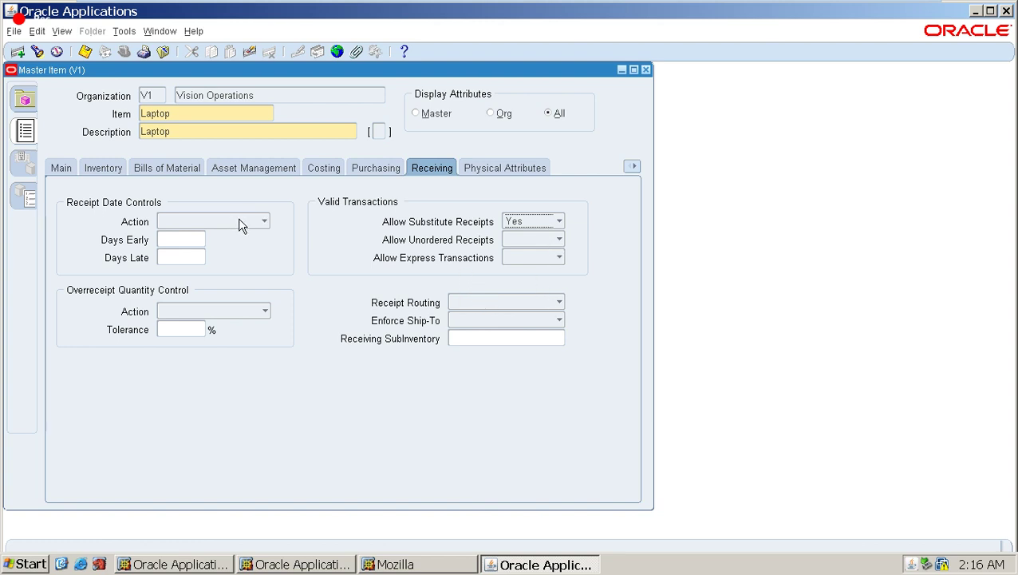
pyautogui.click(268, 221)
pyautogui.click(397, 205)
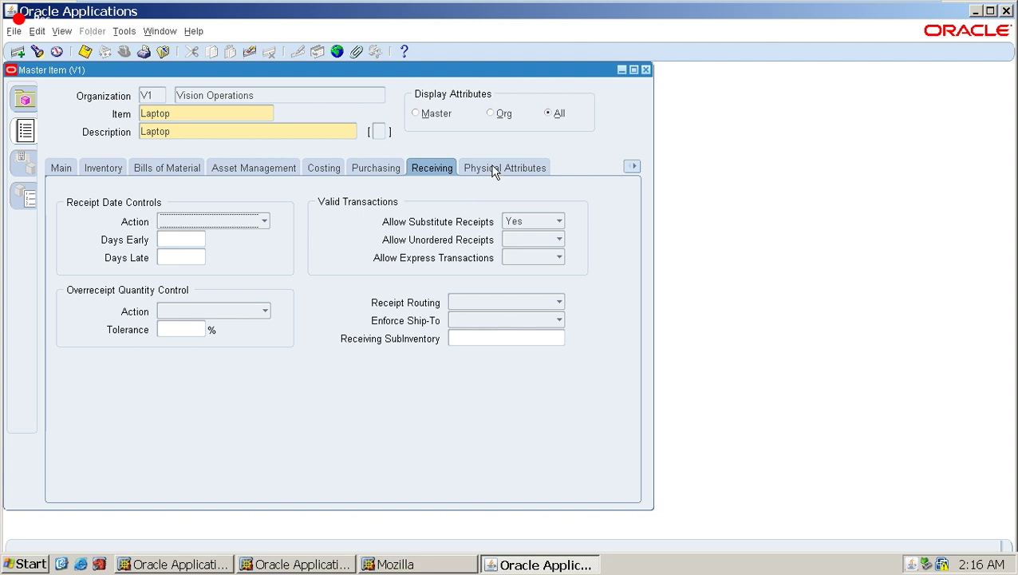
pyautogui.click(494, 169)
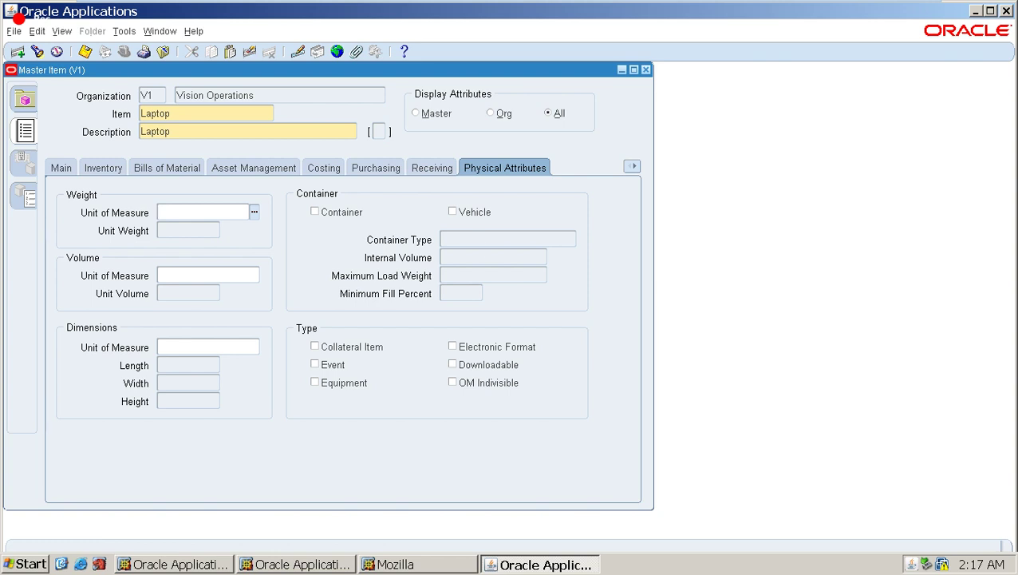
# Step: Mark Laptop as Customer Ordered and Shippable under Order Management
pyautogui.click(633, 166)
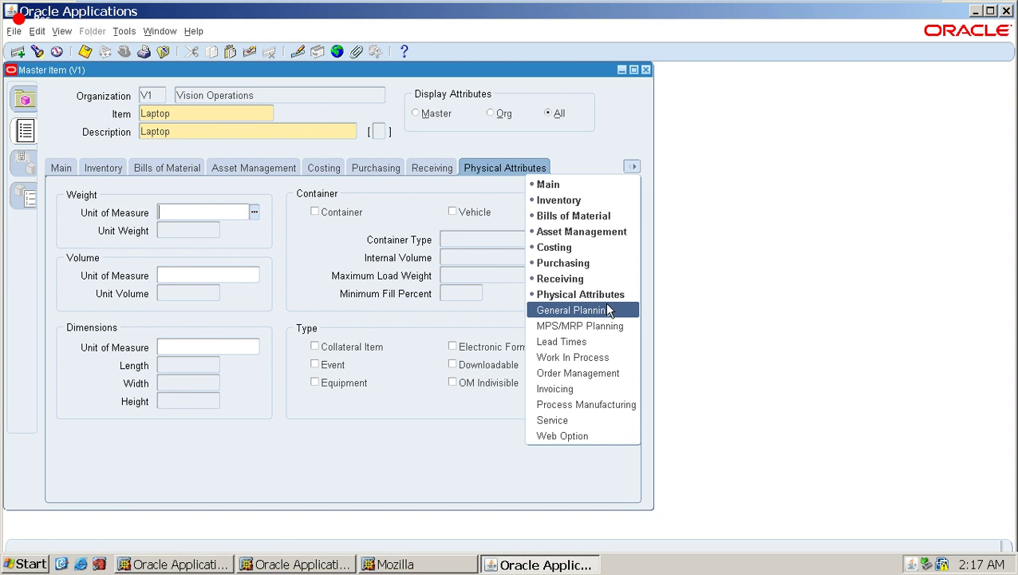
pyautogui.click(589, 375)
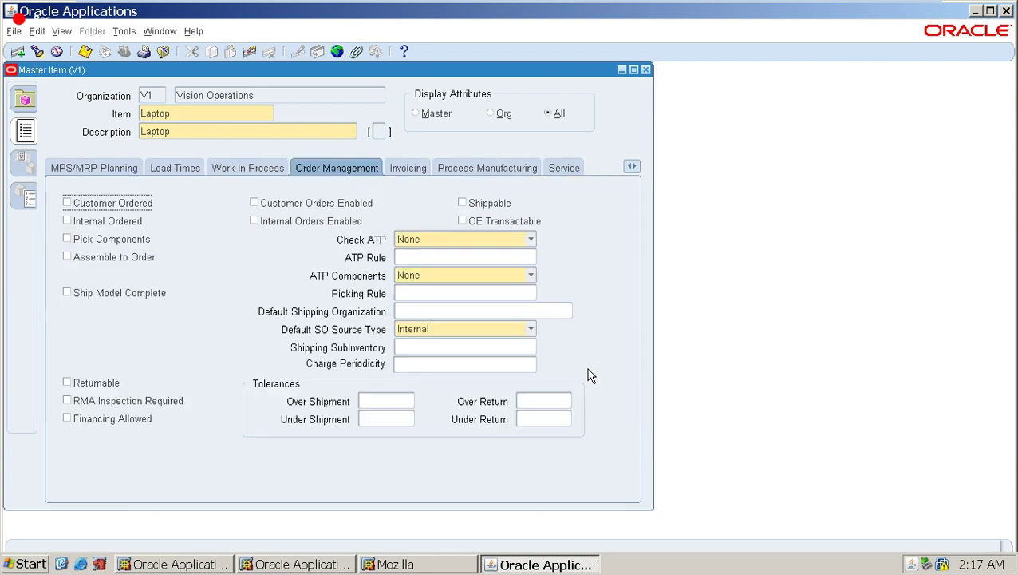
pyautogui.click(102, 207)
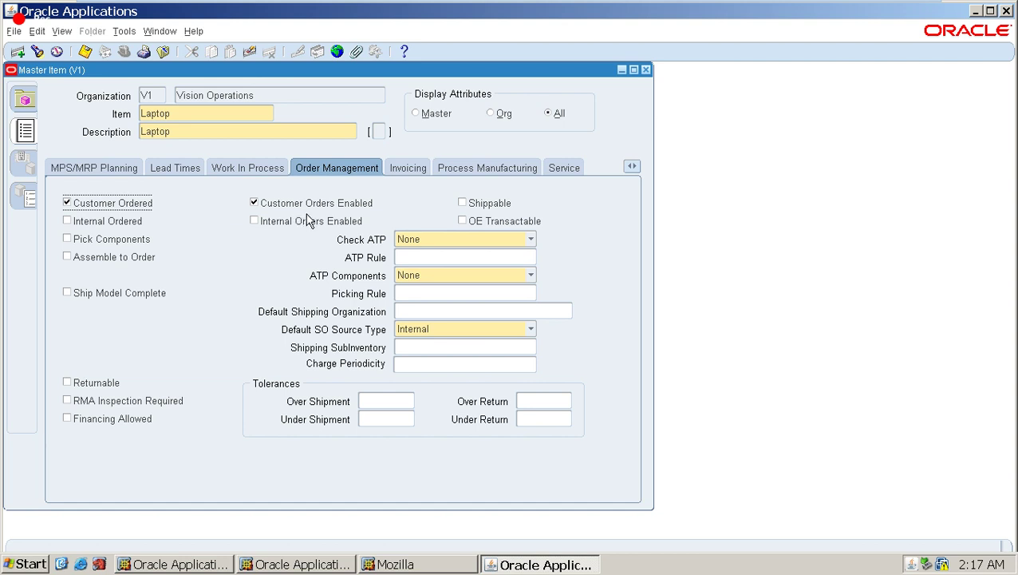
pyautogui.click(465, 202)
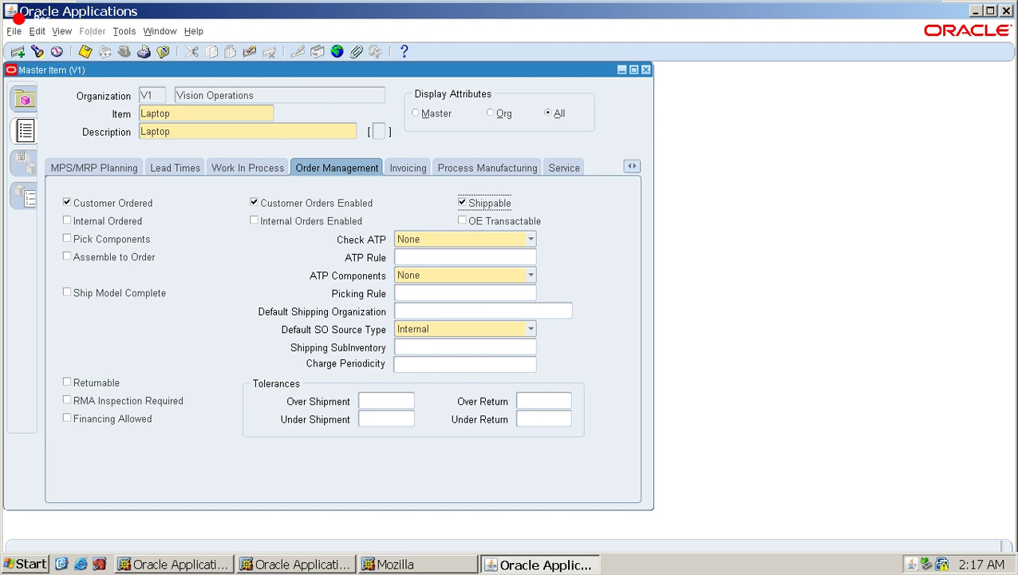
# Step: Mark Laptop as Invoiceable, then review Process Manufacturing and Service attributes
pyautogui.click(405, 167)
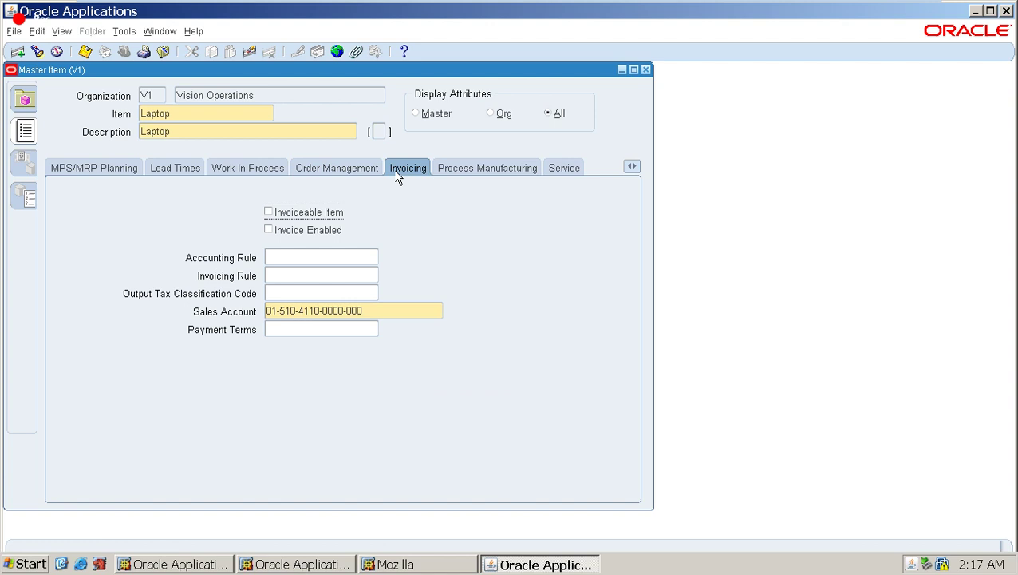
pyautogui.click(298, 217)
pyautogui.click(507, 171)
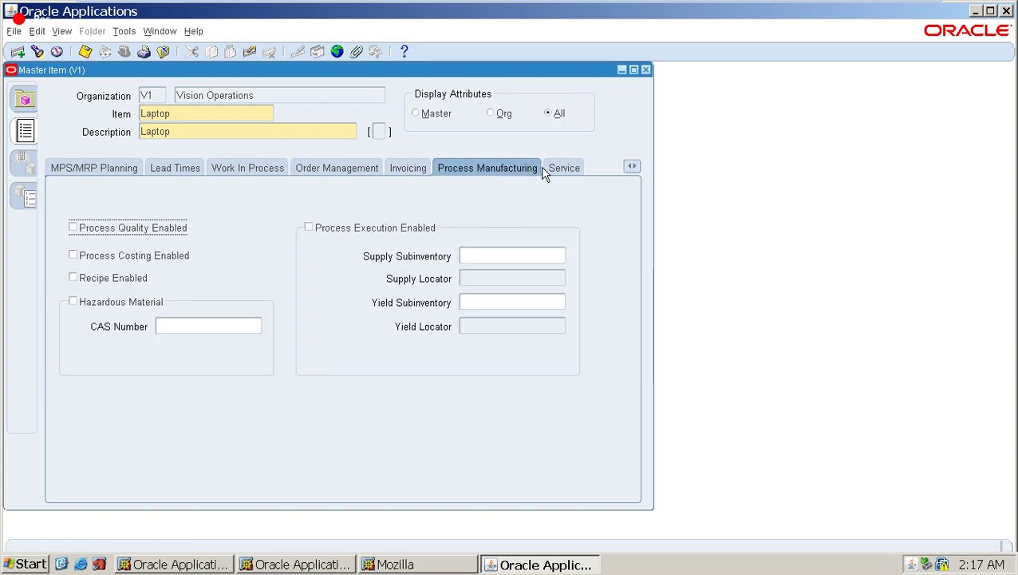
pyautogui.click(563, 168)
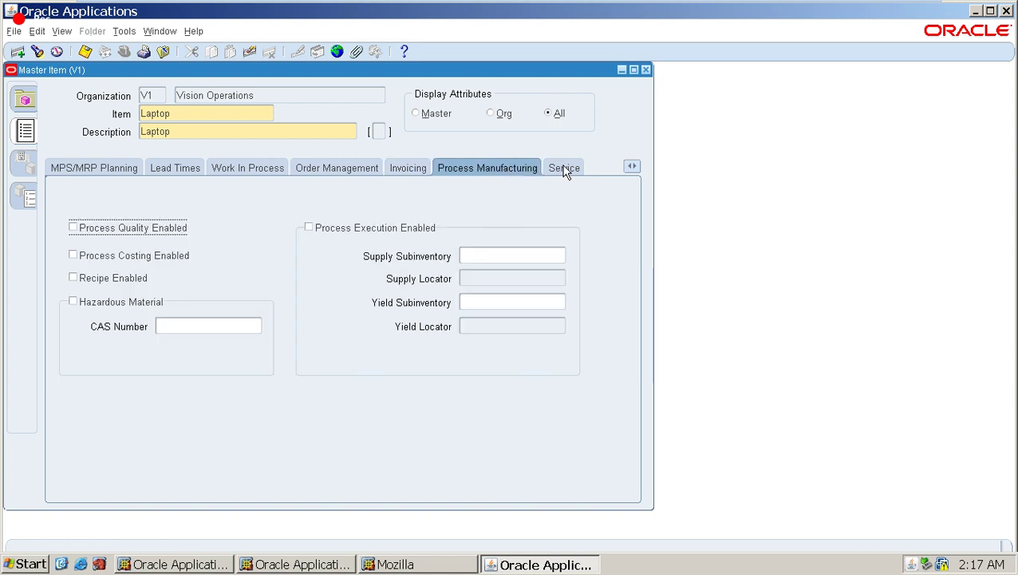
pyautogui.click(632, 166)
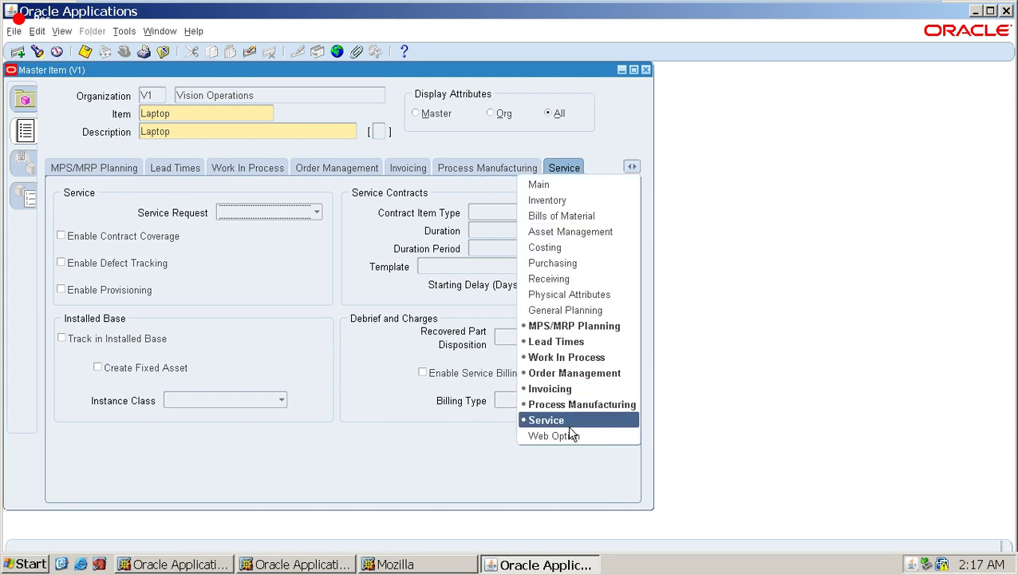
# Step: Assign Laptop to organization V1, save the Organization Item record, and close it
pyautogui.click(25, 100)
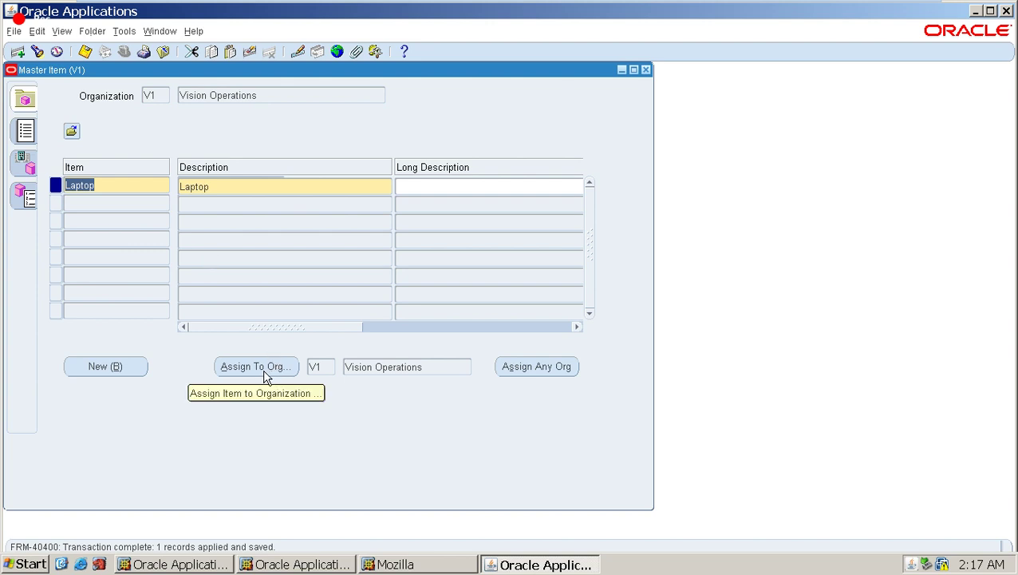
pyautogui.click(428, 369)
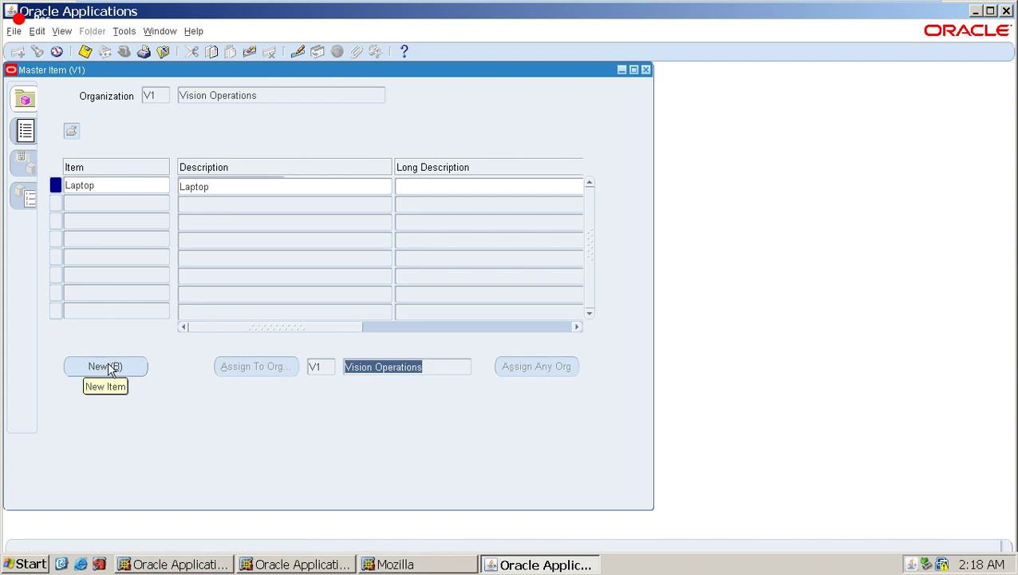
pyautogui.click(128, 184)
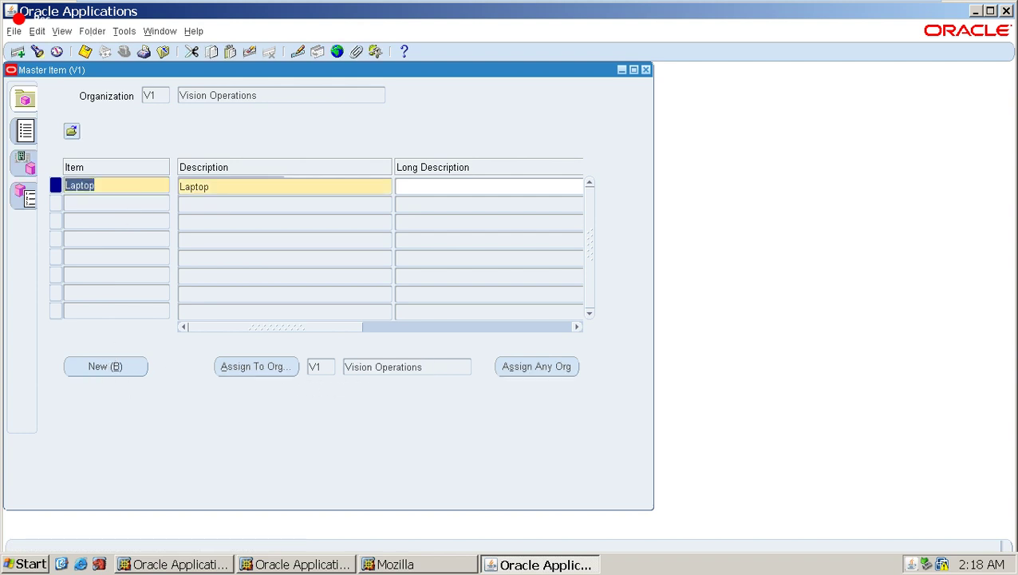
pyautogui.click(253, 369)
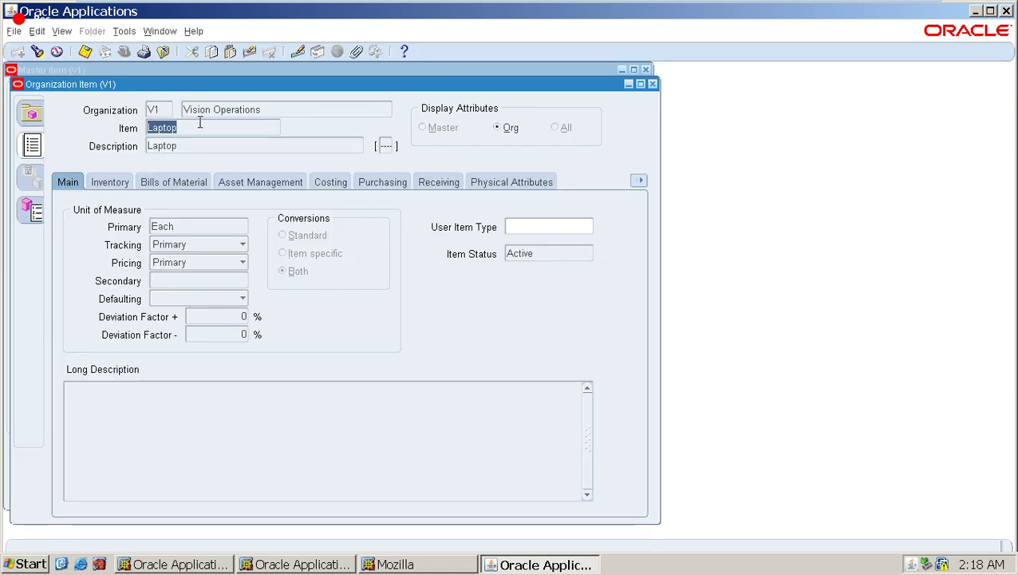
pyautogui.click(166, 109)
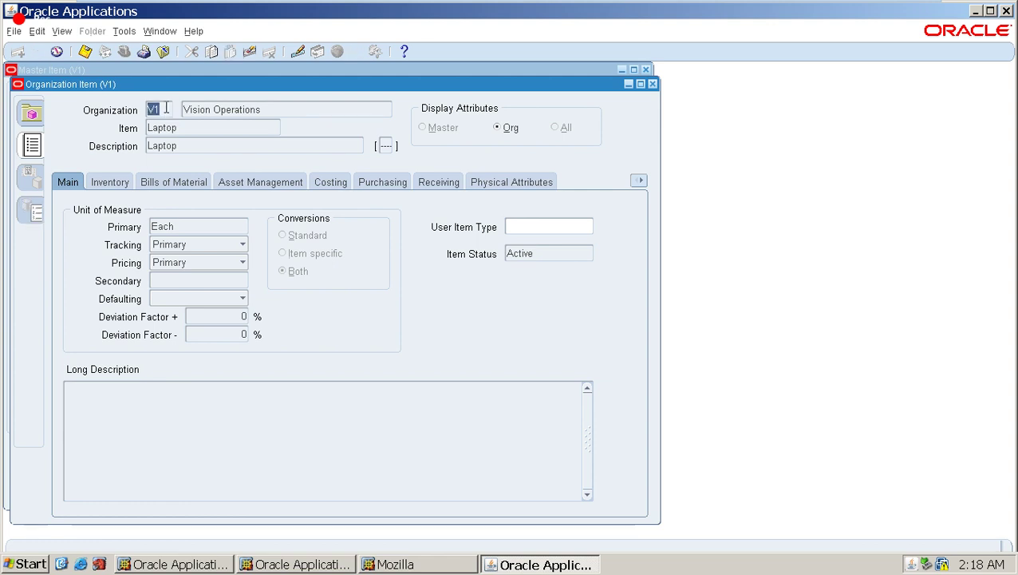
pyautogui.click(87, 52)
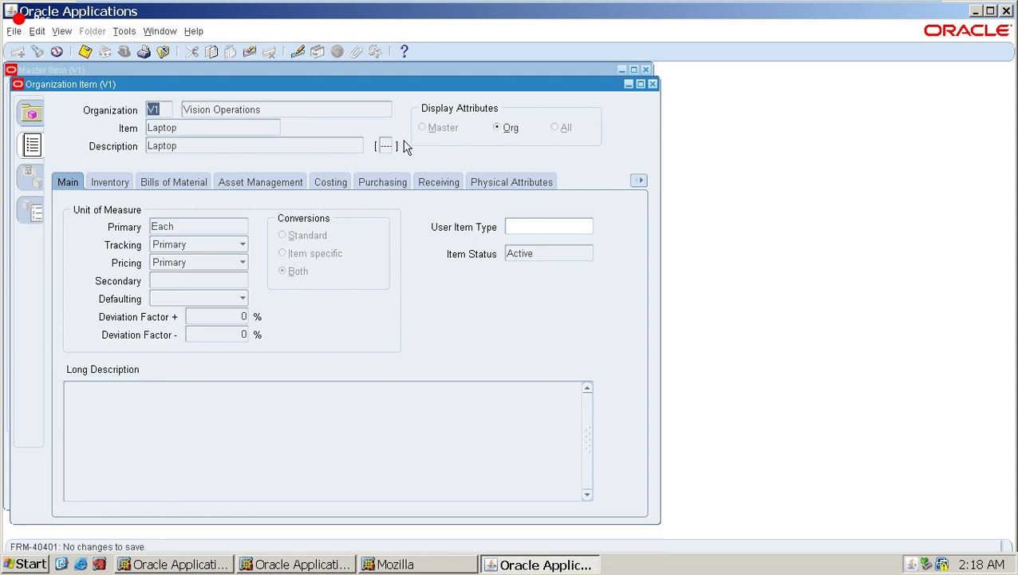
pyautogui.click(652, 85)
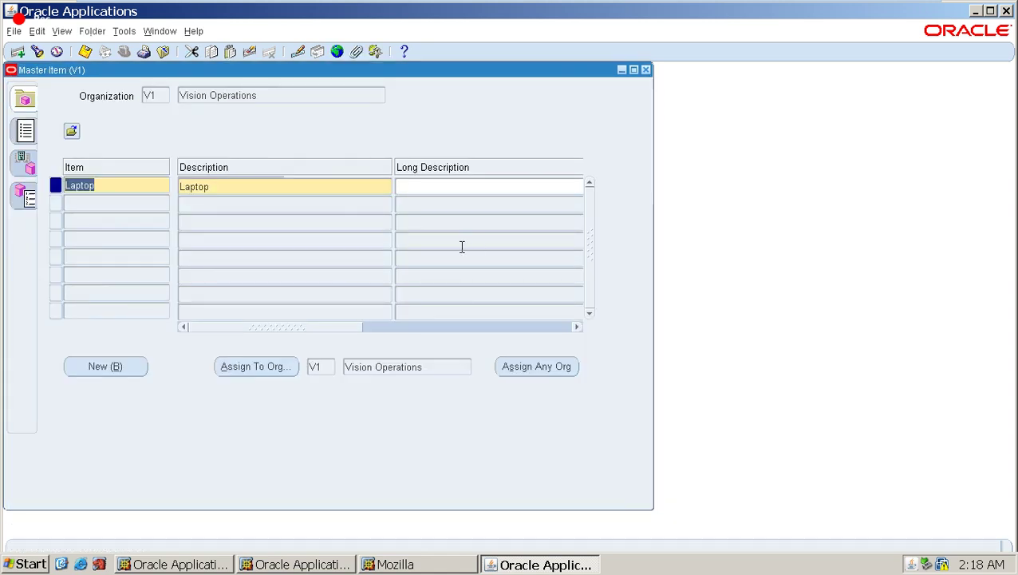
# Step: Close Master Item and switch to the Purchasing, Vision Operations (USA) responsibility
pyautogui.click(647, 71)
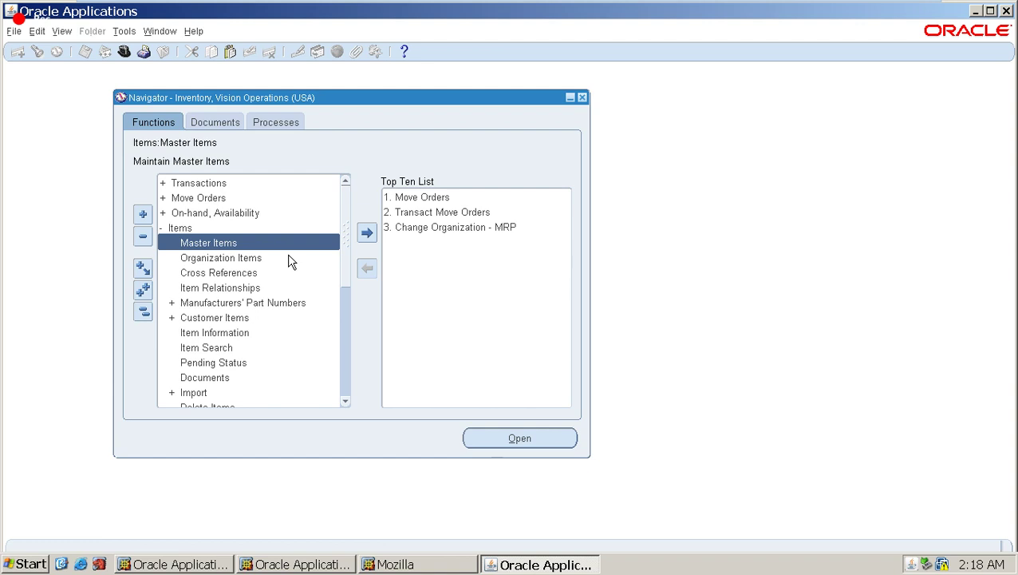
pyautogui.hotkey('alt', 'f')
pyautogui.write('w')
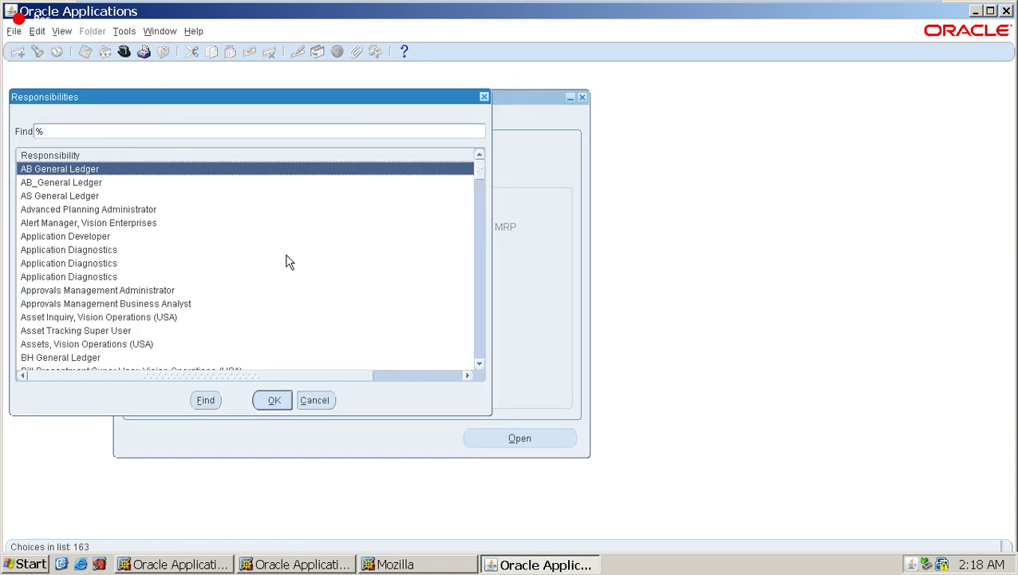
pyautogui.write('p')
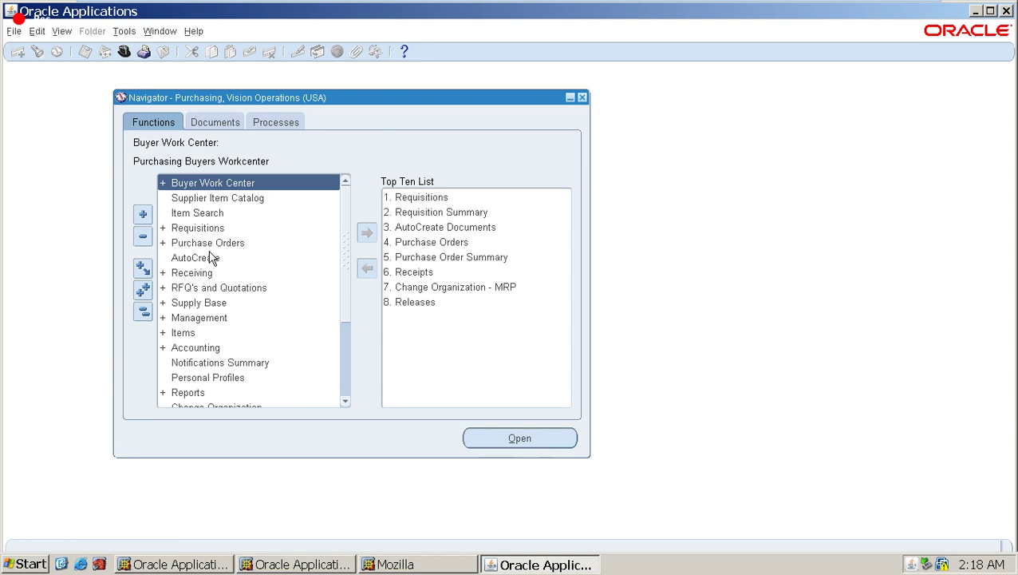
# Step: Open a new standard purchase order from the Purchase Orders functions
pyautogui.click(210, 246)
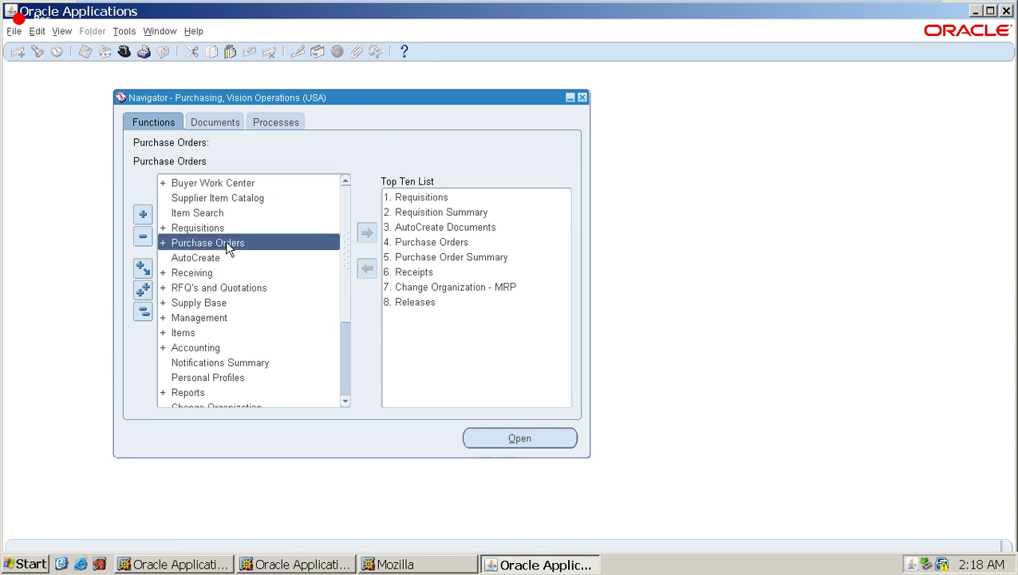
pyautogui.doubleClick(226, 241)
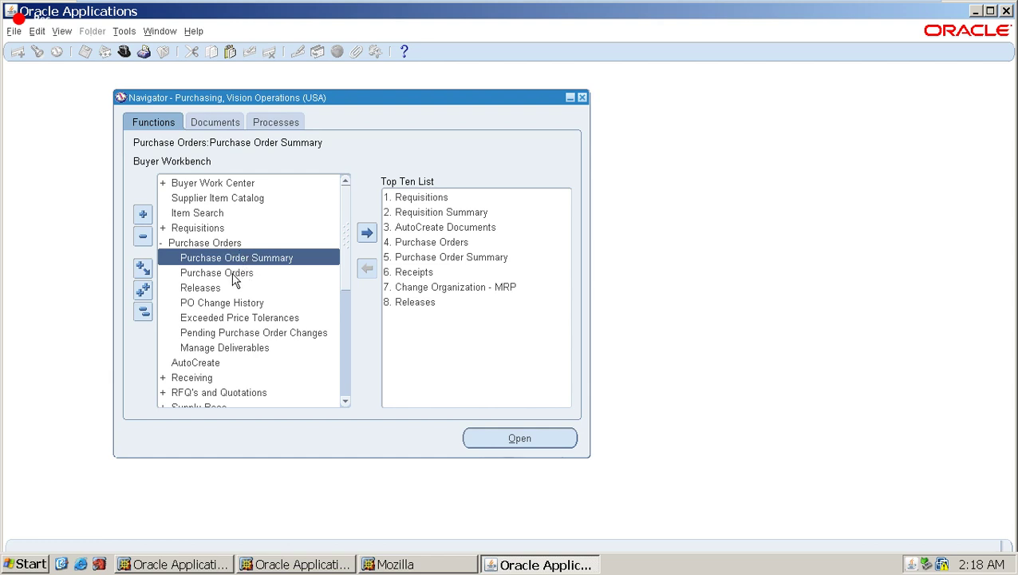
pyautogui.click(230, 275)
pyautogui.doubleClick(229, 275)
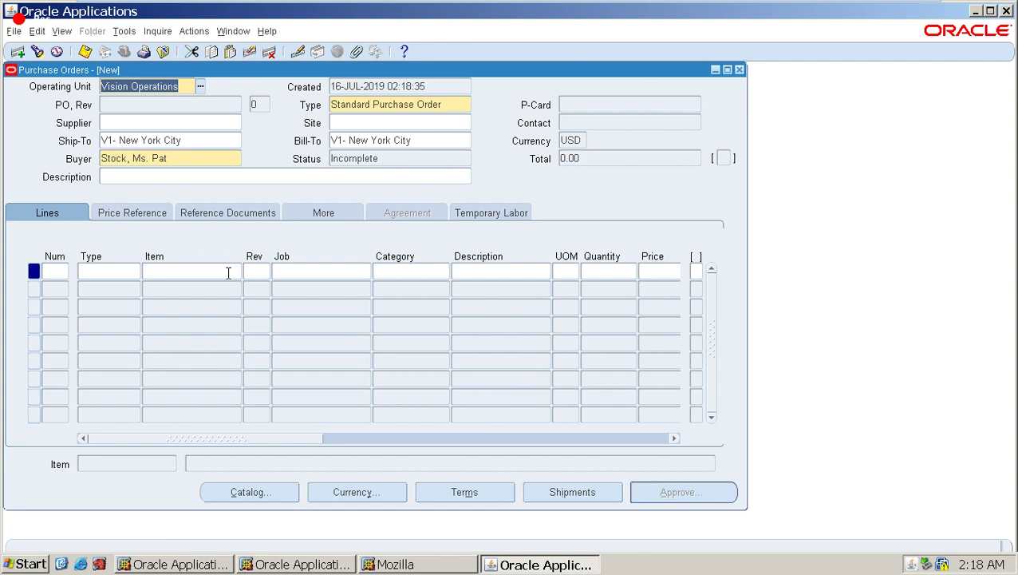
# Step: Set supplier 3M Health Care and ship-to V1- New York City on the header
pyautogui.click(155, 124)
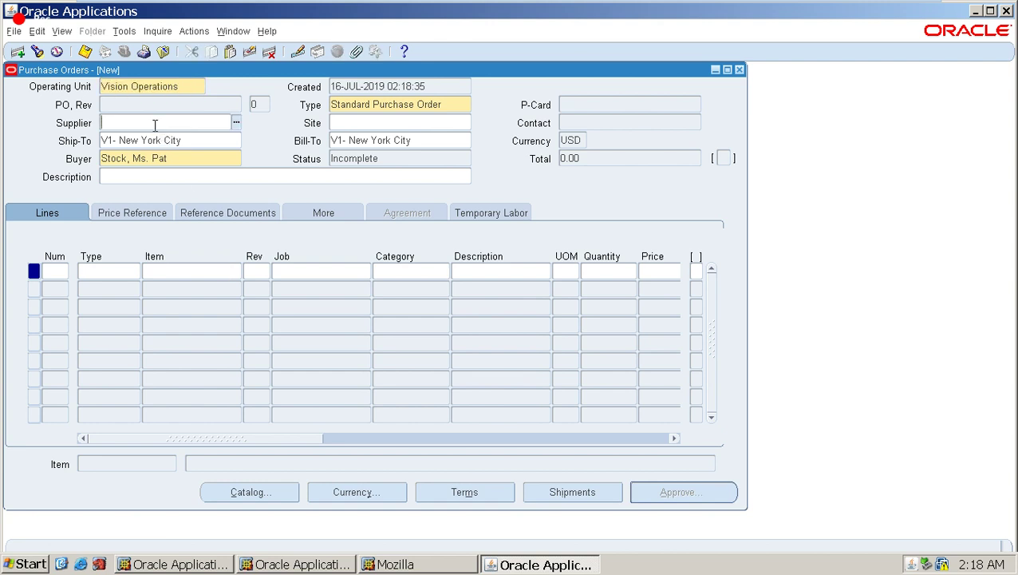
pyautogui.write('3M')
pyautogui.press('Tab')
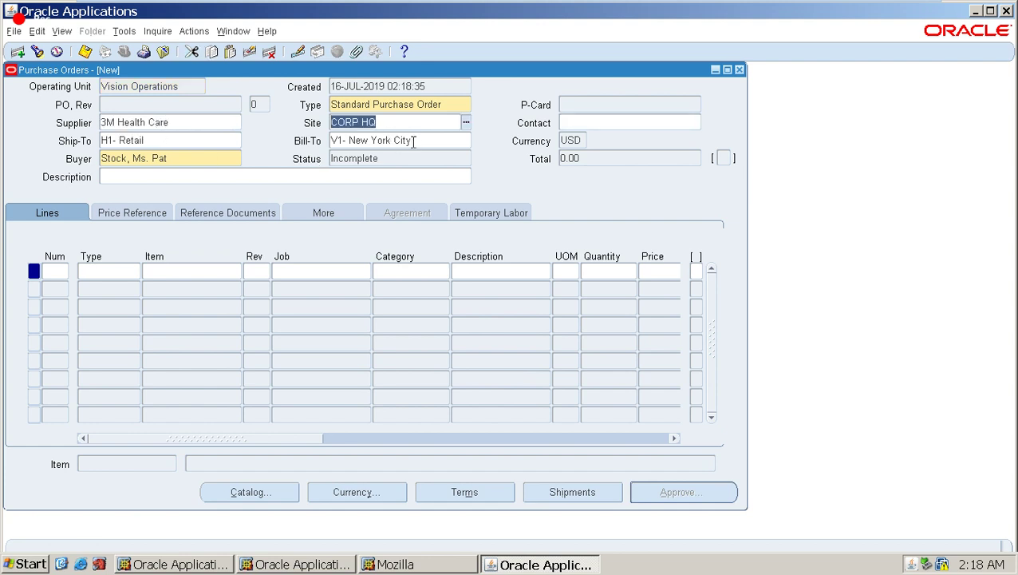
pyautogui.press('Tab')
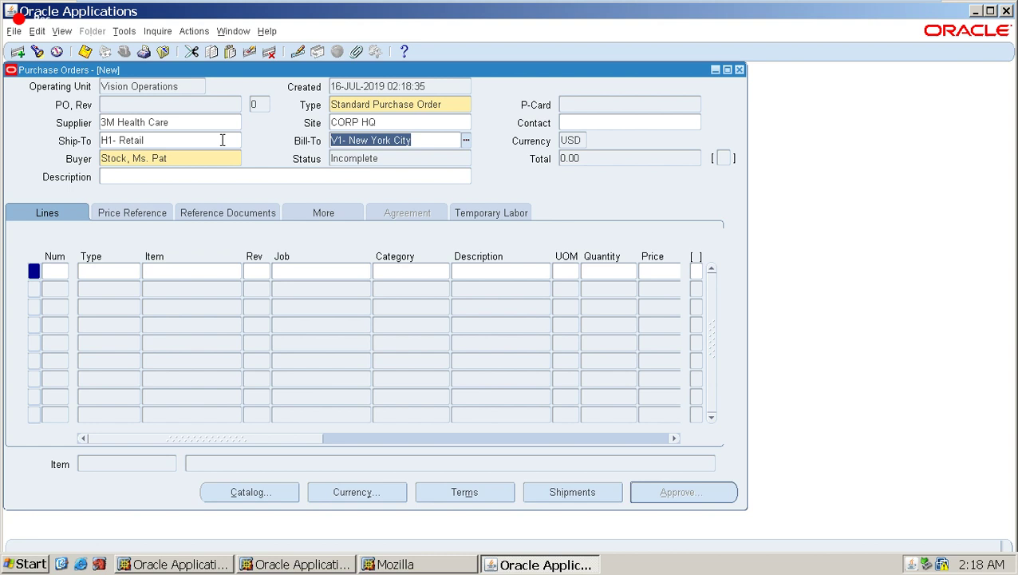
pyautogui.click(200, 139)
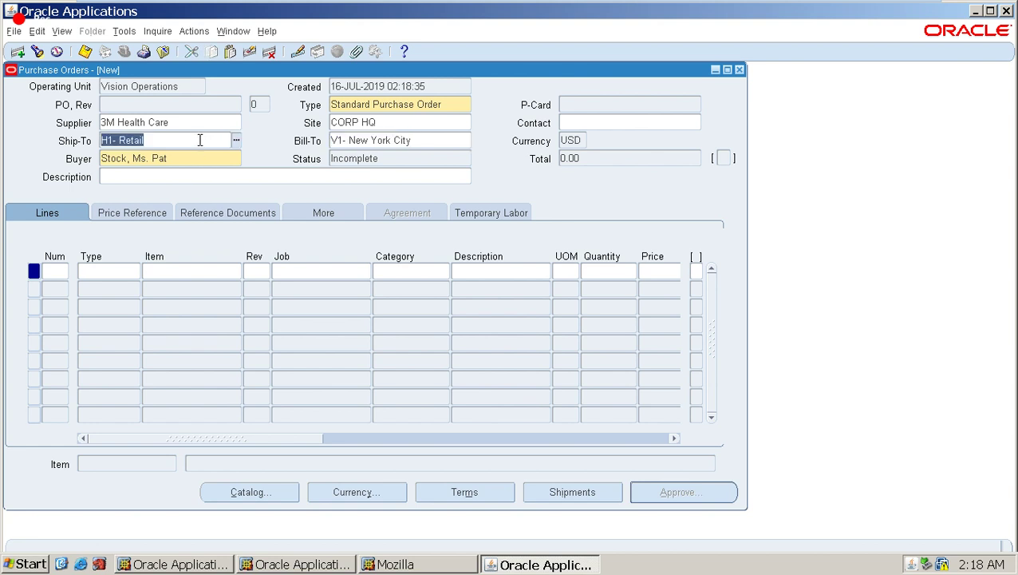
pyautogui.write('V1- New York City')
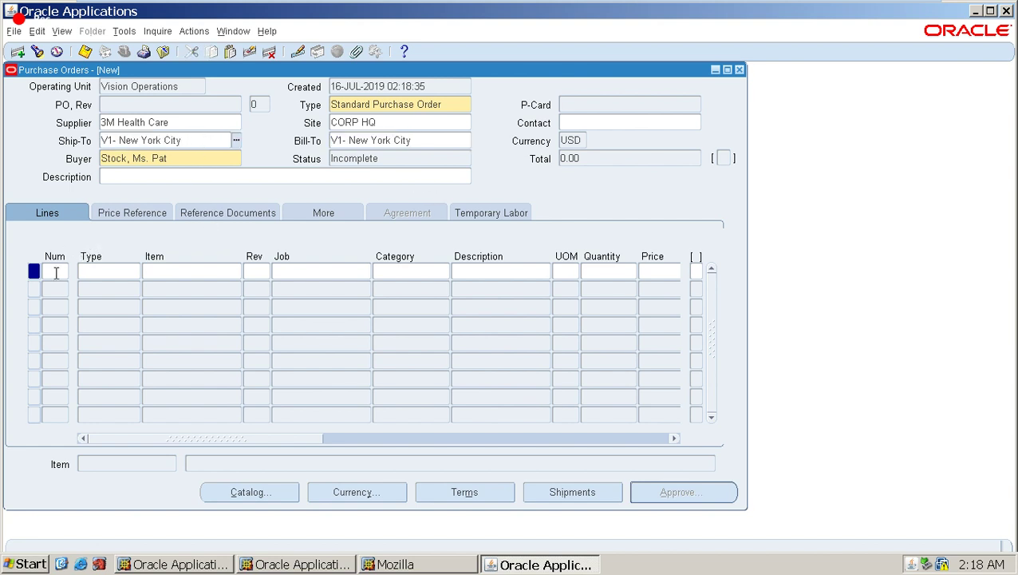
# Step: Add an order line for item Laptop, quantity 1, price 10000
pyautogui.click(56, 272)
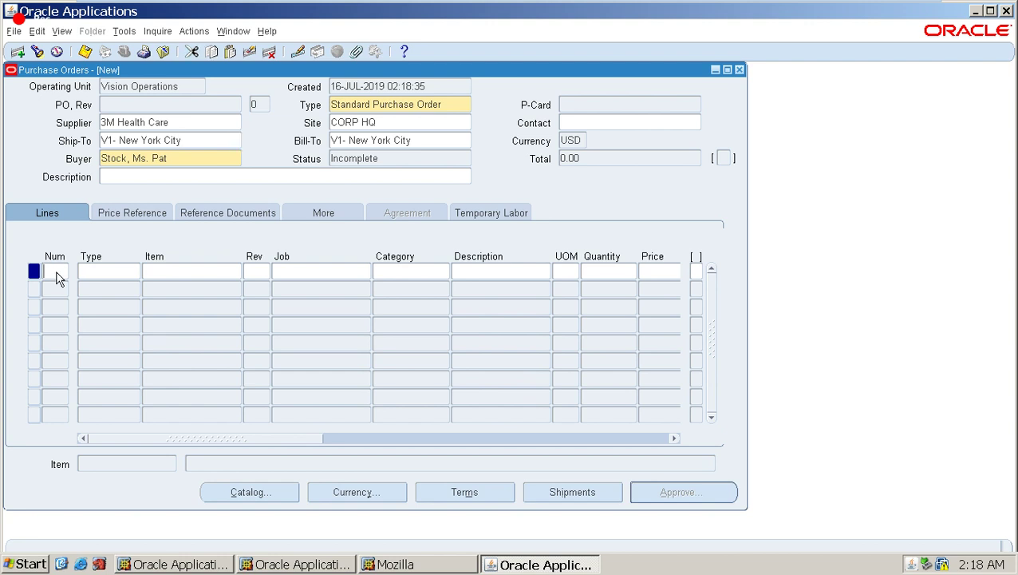
pyautogui.click(202, 270)
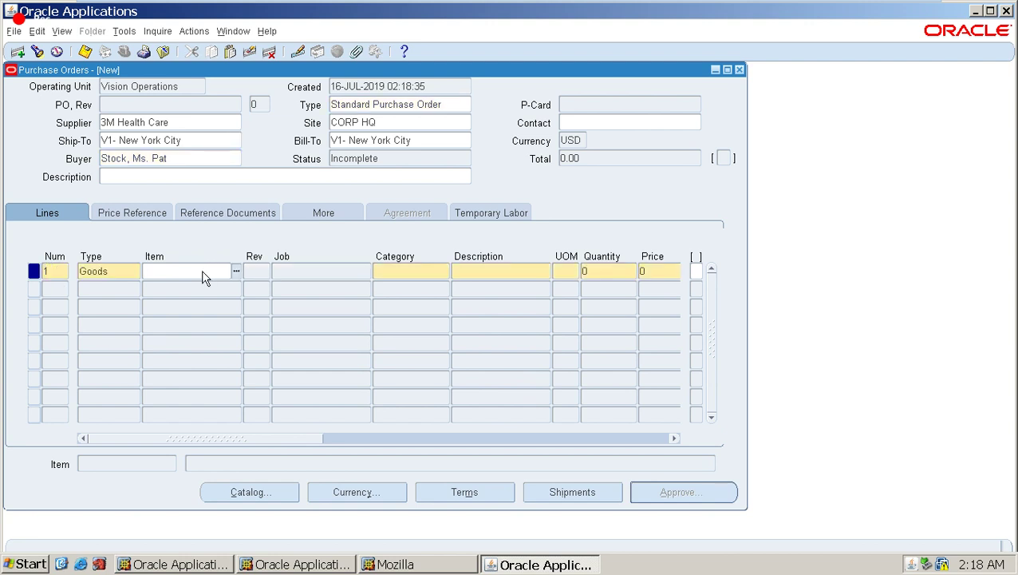
pyautogui.press('Tab')
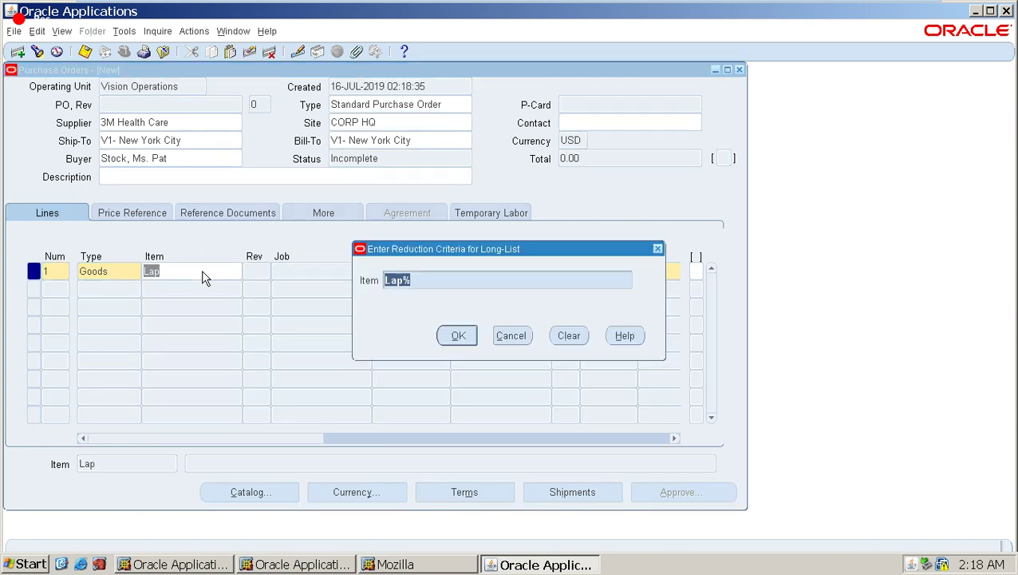
pyautogui.click(470, 340)
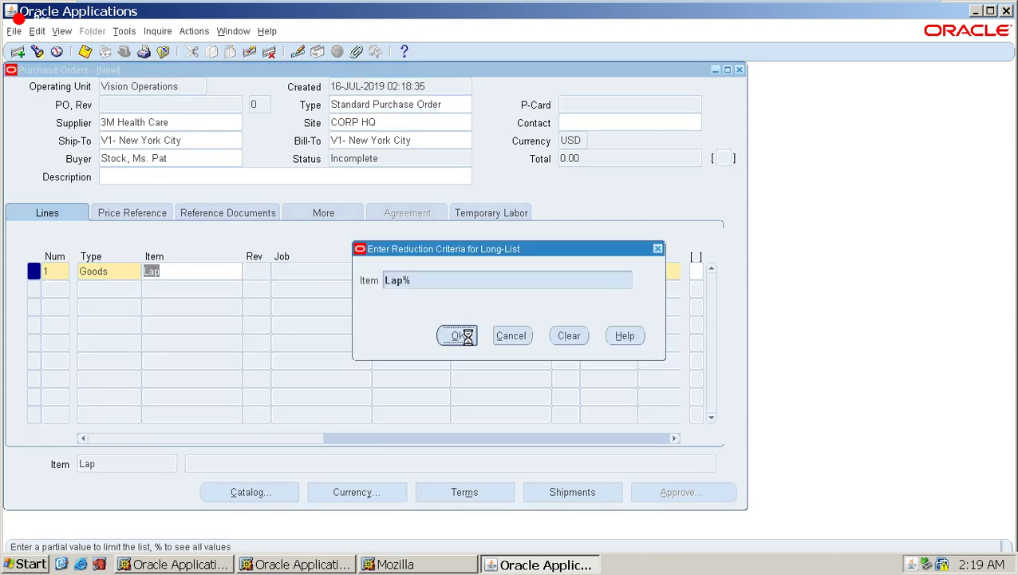
pyautogui.doubleClick(189, 274)
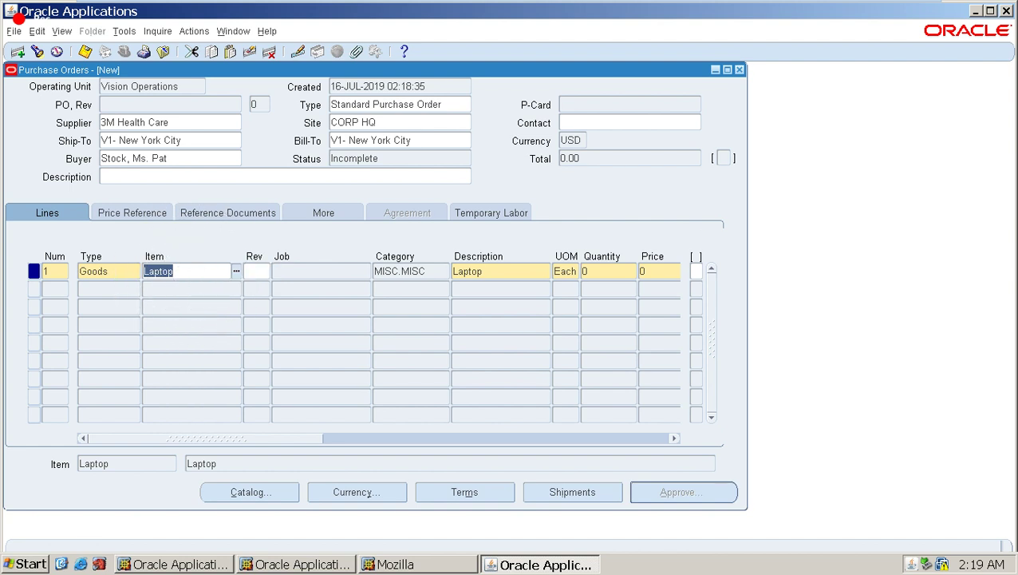
pyautogui.click(598, 274)
pyautogui.write('1')
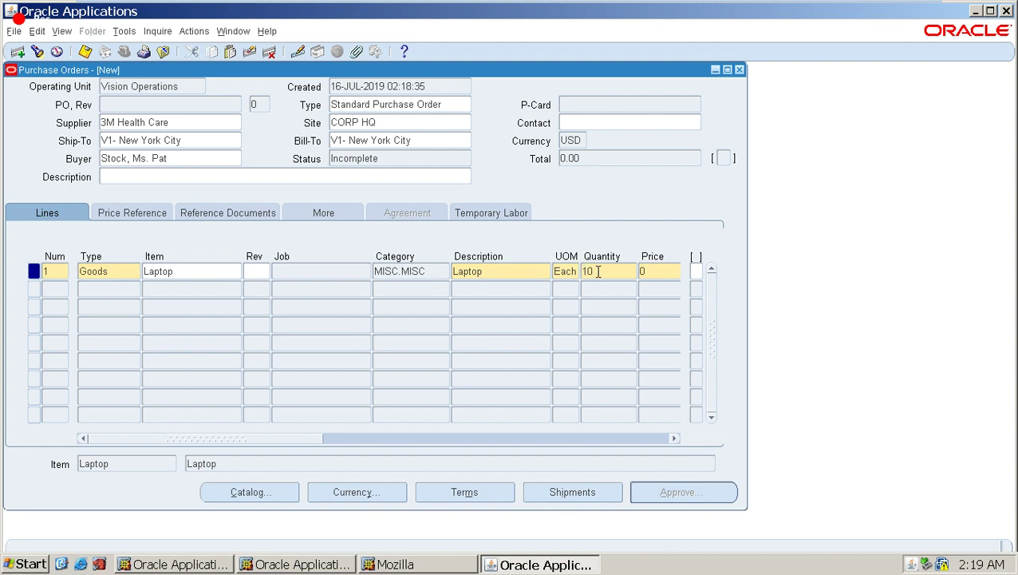
pyautogui.press('Tab')
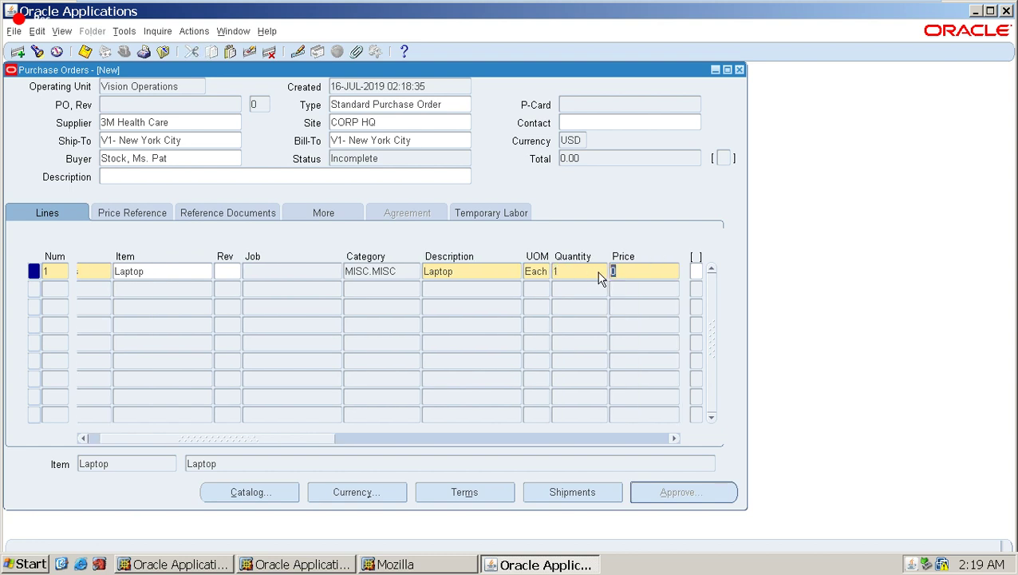
pyautogui.write('10000')
# Step: Set the Laptop line's need-by date to 17-JUL-2019
pyautogui.moveTo(307, 440); pyautogui.dragTo(394, 451)
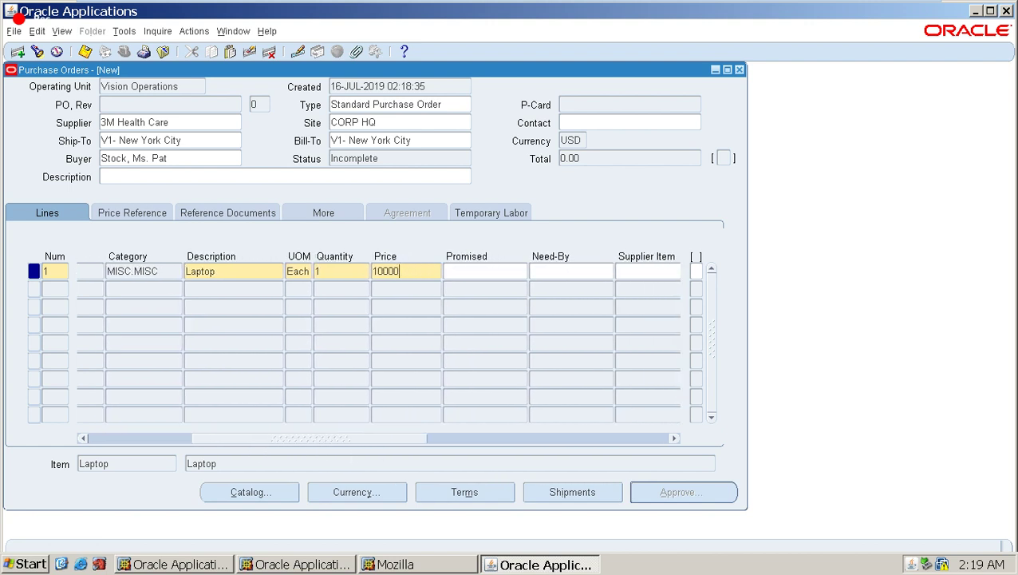
pyautogui.click(591, 276)
pyautogui.click(611, 273)
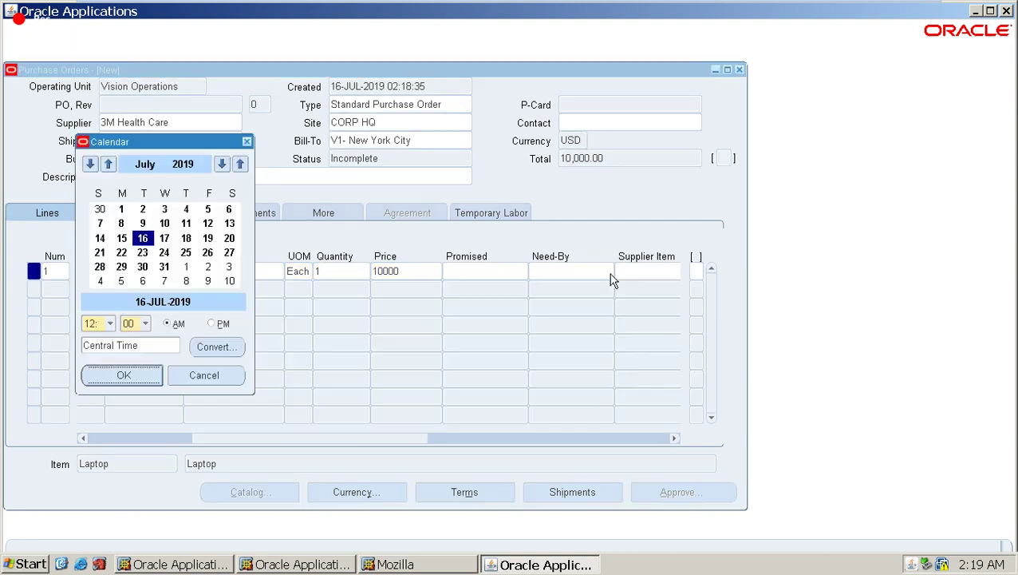
pyautogui.click(164, 239)
pyautogui.click(123, 375)
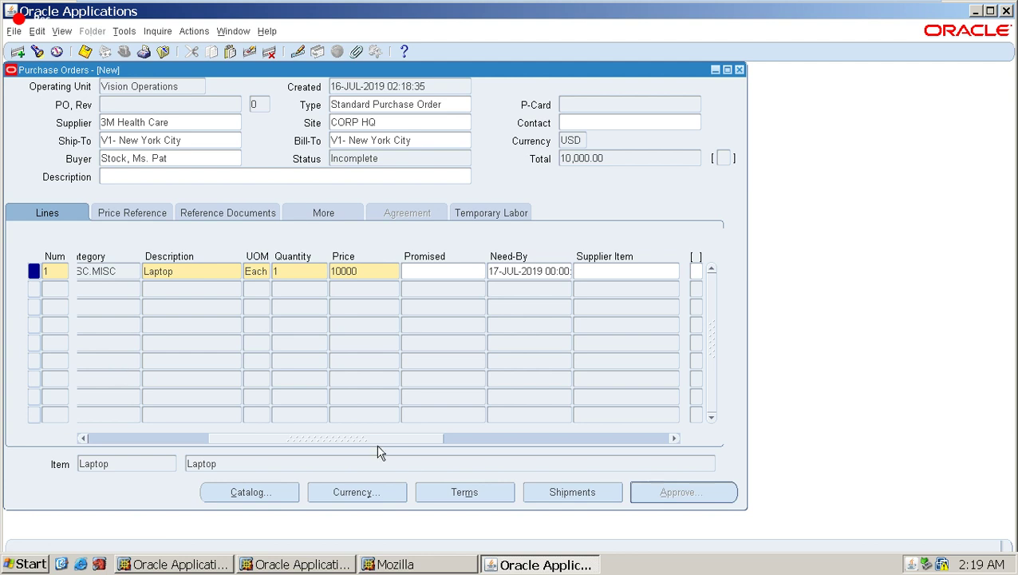
# Step: Set the Laptop shipment to 3-Way match approval with Receipt invoice matching
pyautogui.click(557, 493)
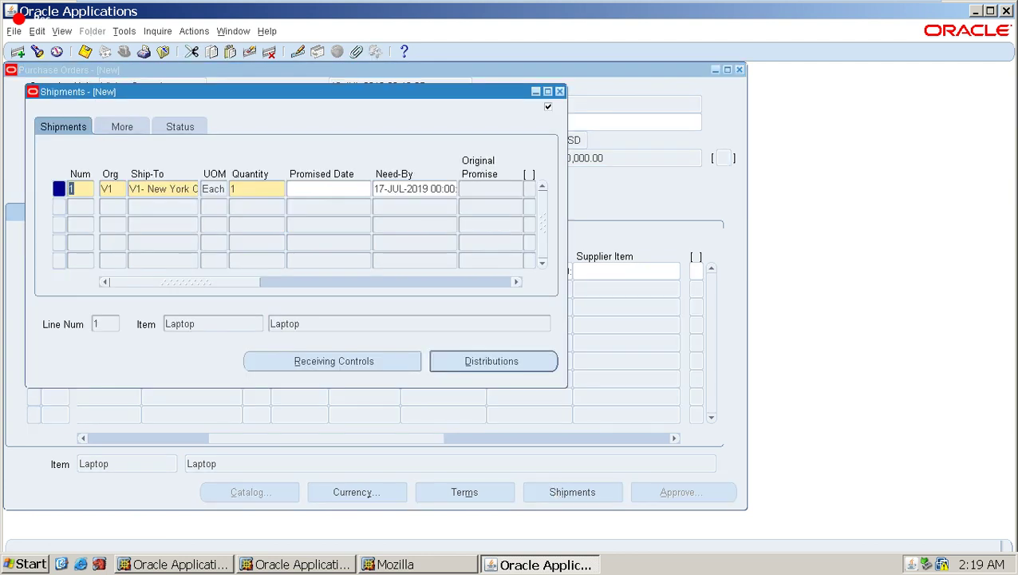
pyautogui.click(128, 131)
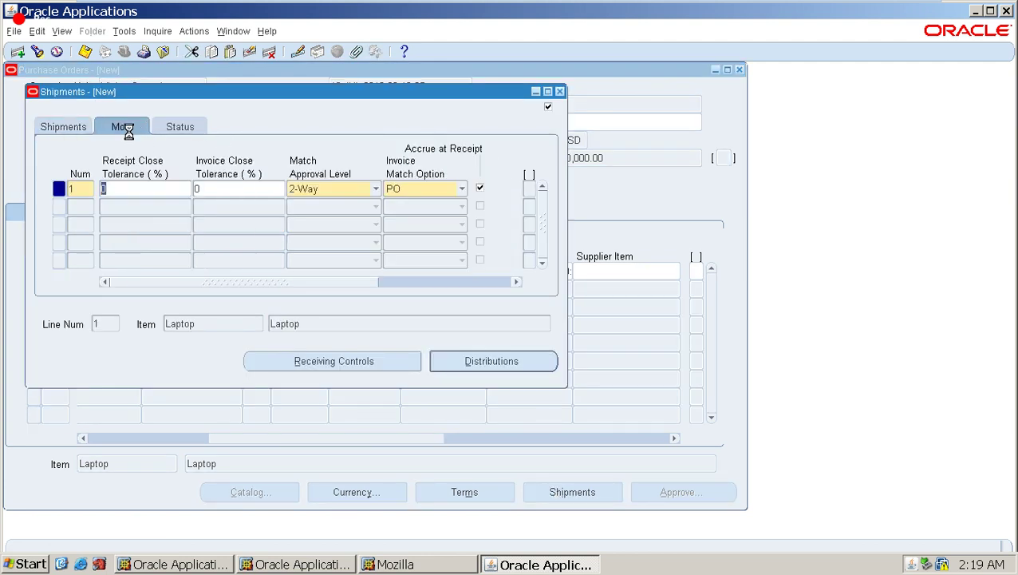
pyautogui.click(375, 191)
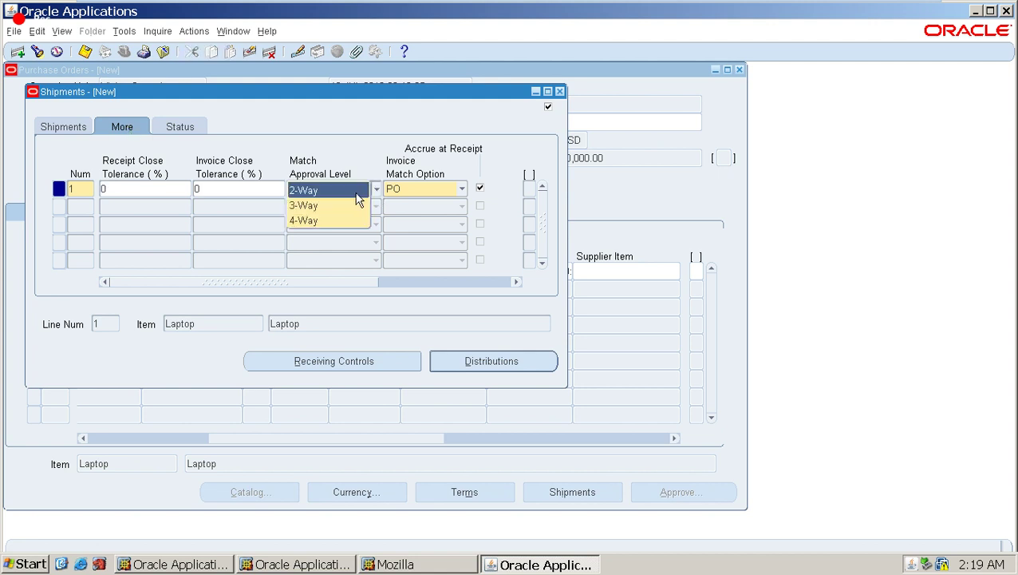
pyautogui.click(322, 204)
pyautogui.click(449, 192)
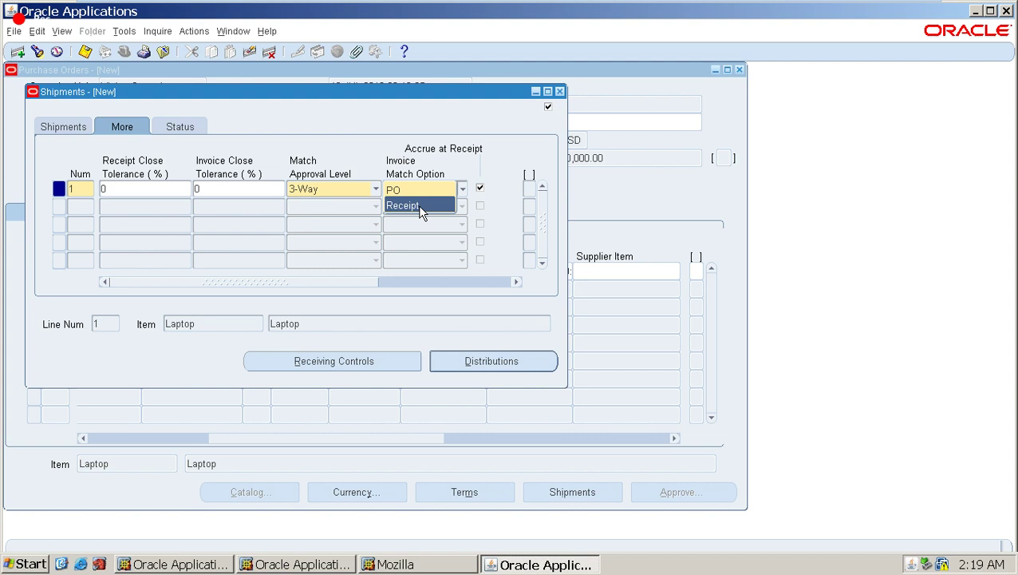
pyautogui.click(421, 206)
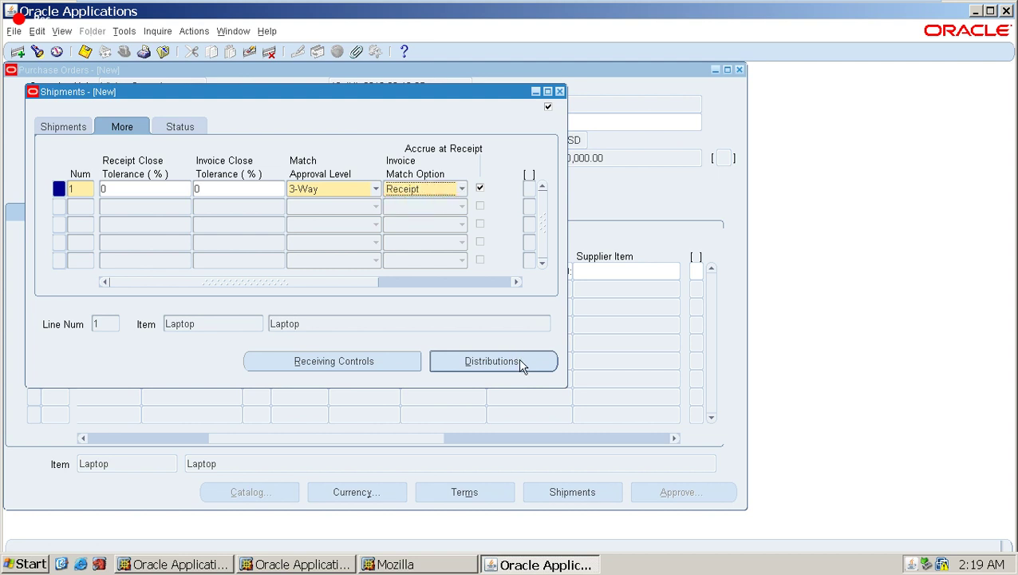
pyautogui.click(492, 361)
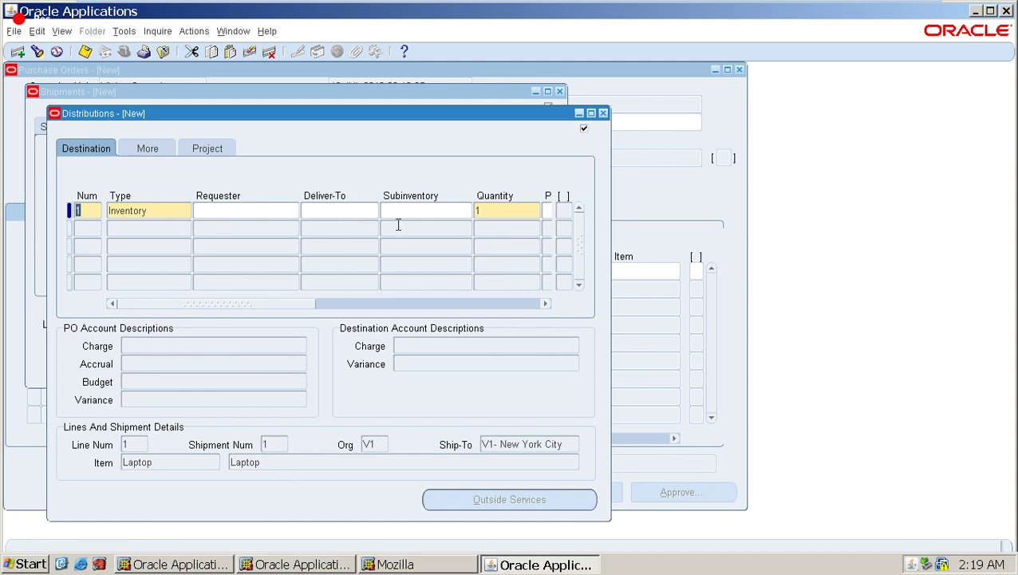
pyautogui.click(143, 152)
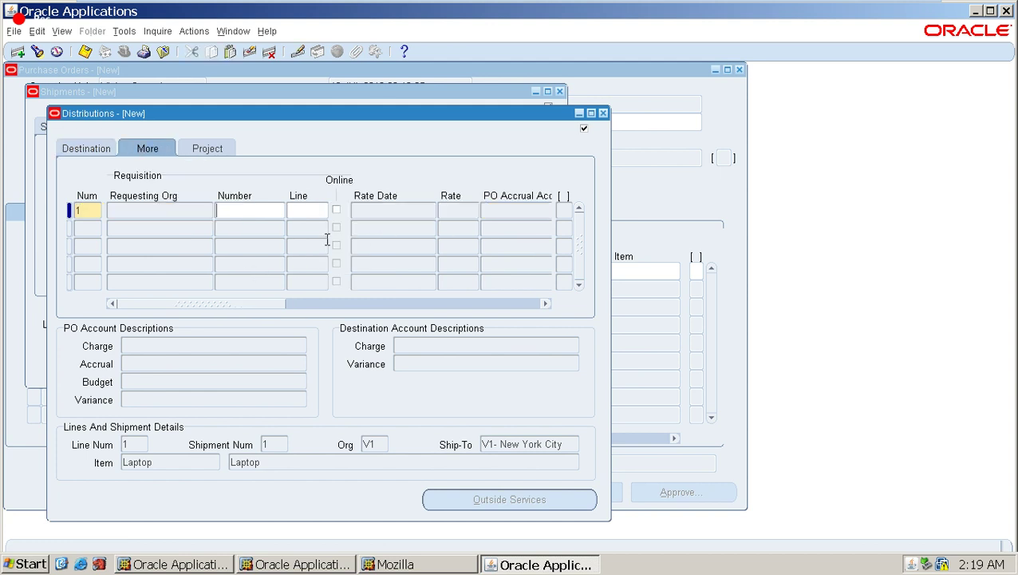
pyautogui.click(321, 304)
pyautogui.click(302, 311)
pyautogui.click(111, 303)
pyautogui.click(85, 157)
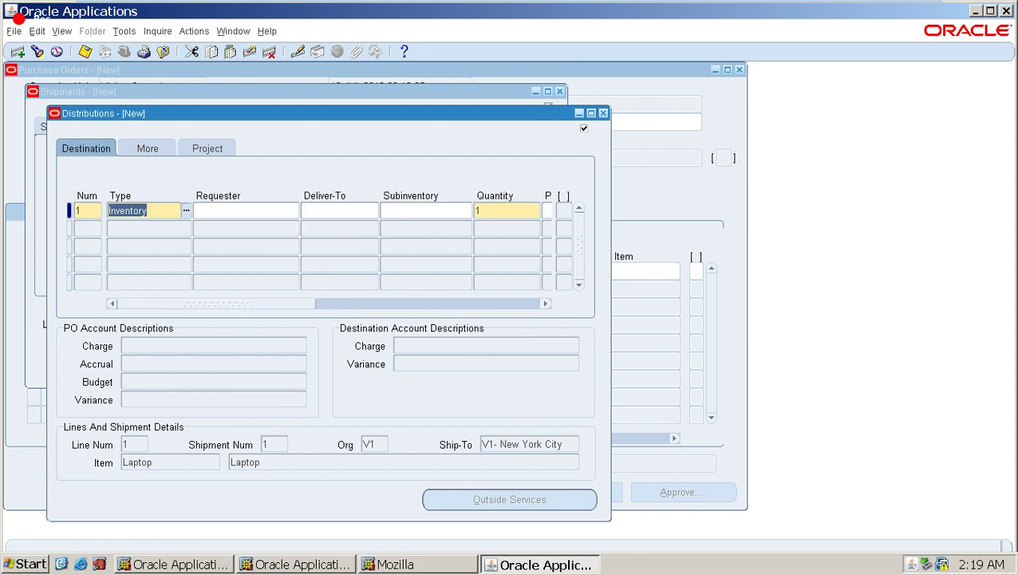
pyautogui.moveTo(266, 303); pyautogui.dragTo(358, 325)
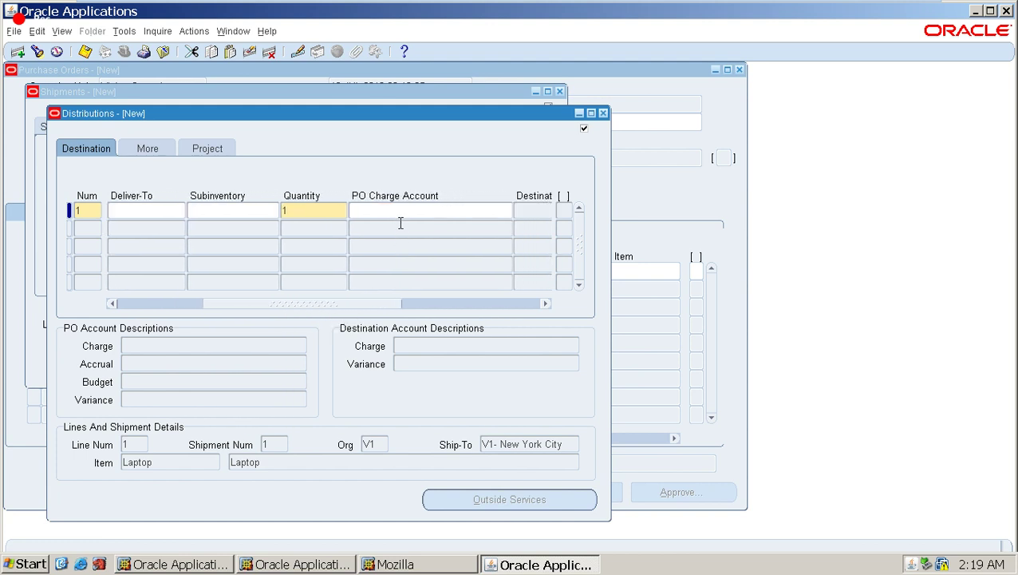
pyautogui.click(401, 219)
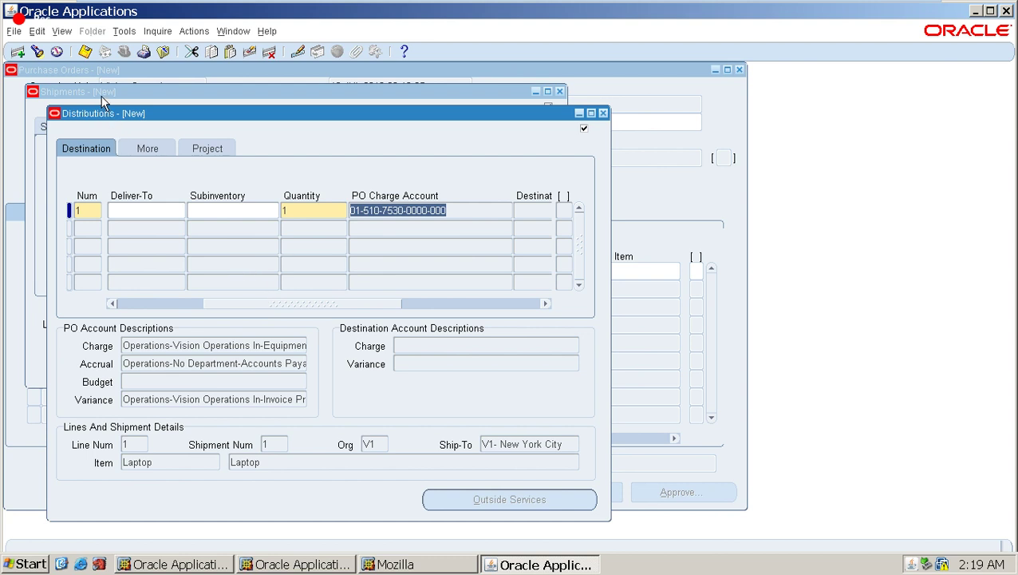
pyautogui.click(84, 51)
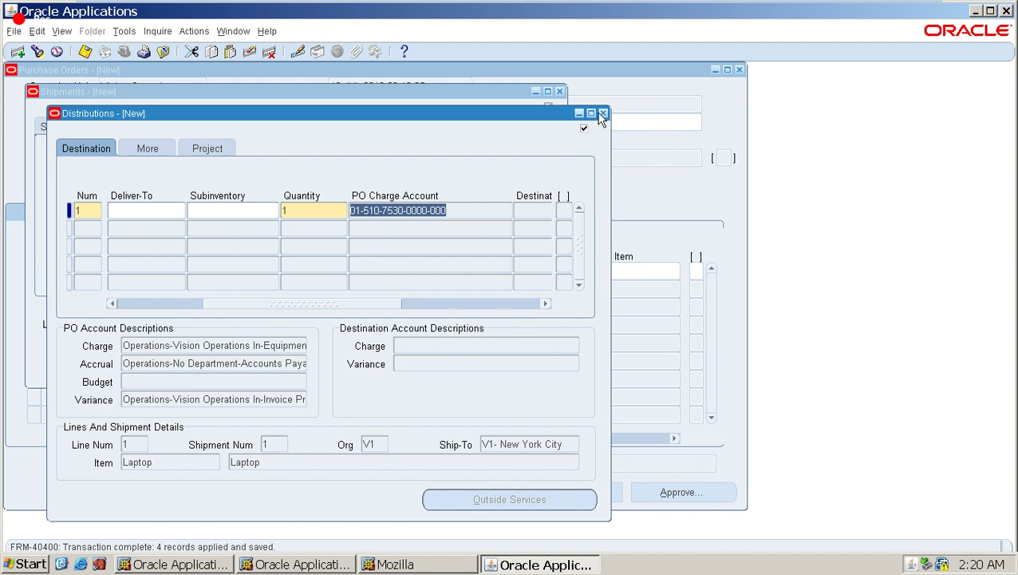
# Step: Close the Distributions and Shipments windows and save purchase order 6041
pyautogui.click(603, 112)
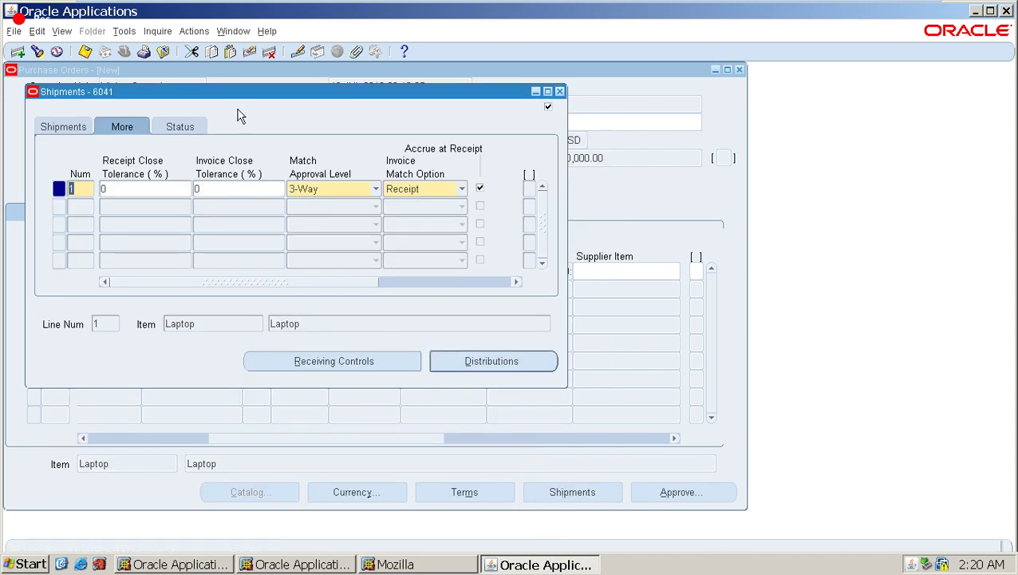
pyautogui.click(559, 92)
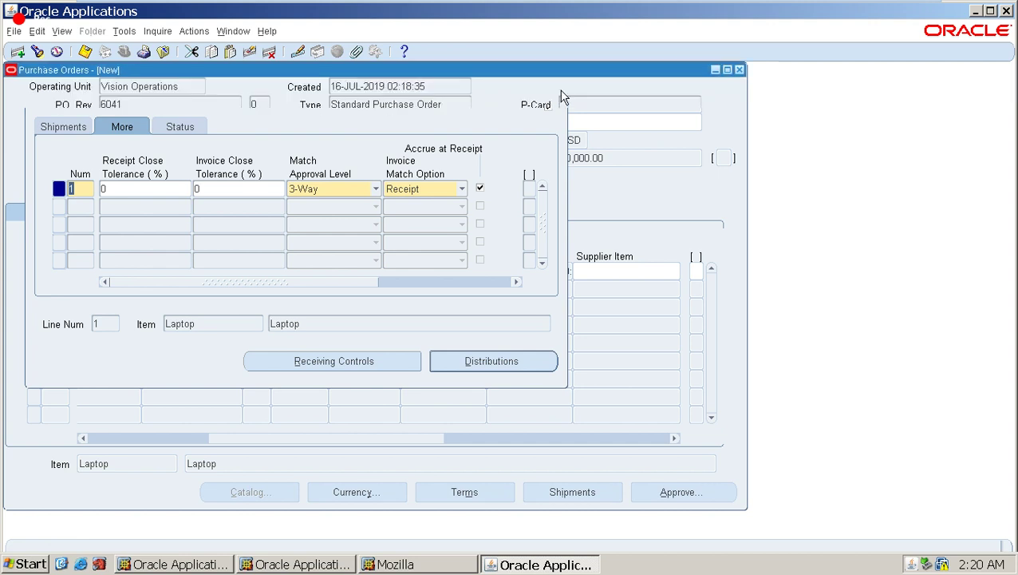
pyautogui.click(192, 108)
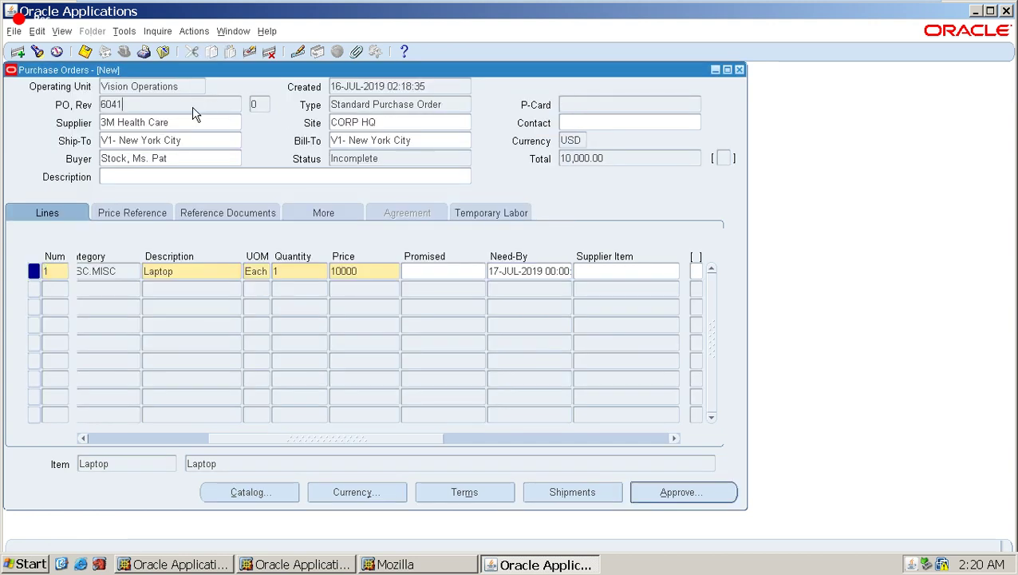
pyautogui.hotkey('ctrl', 's')
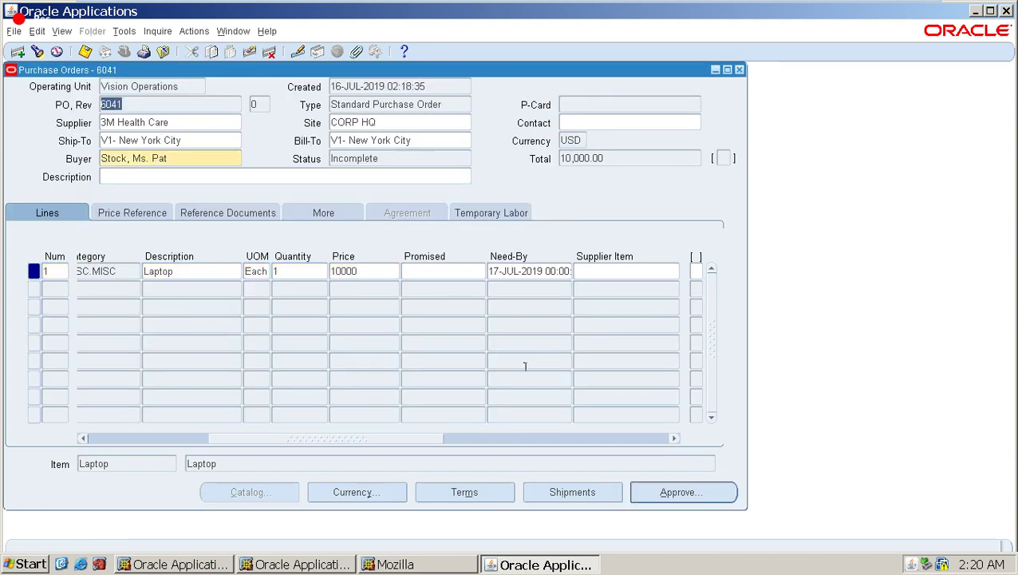
# Step: Submit PO 6041 for approval and confirm its status shows Approved
pyautogui.click(704, 493)
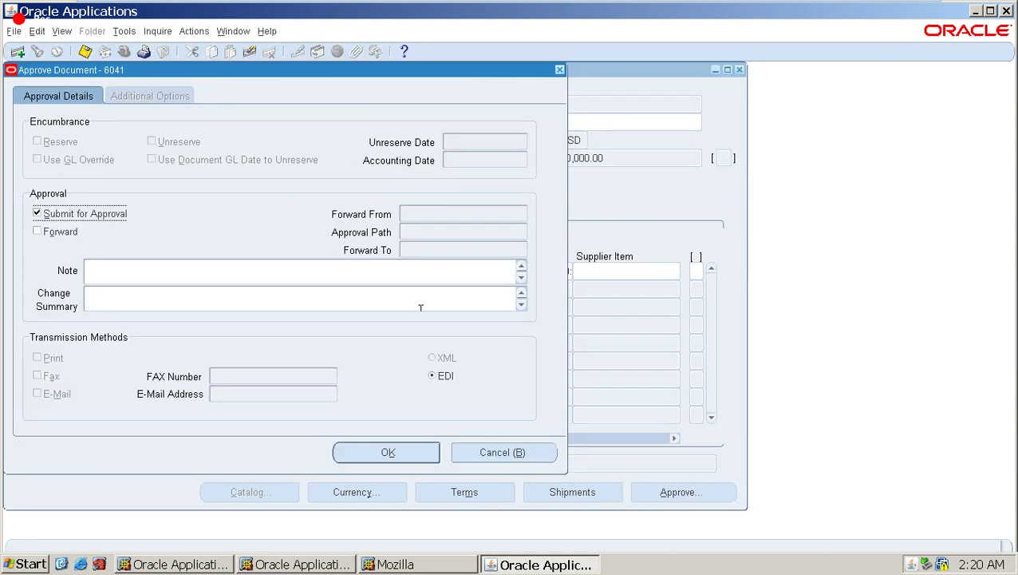
pyautogui.click(389, 456)
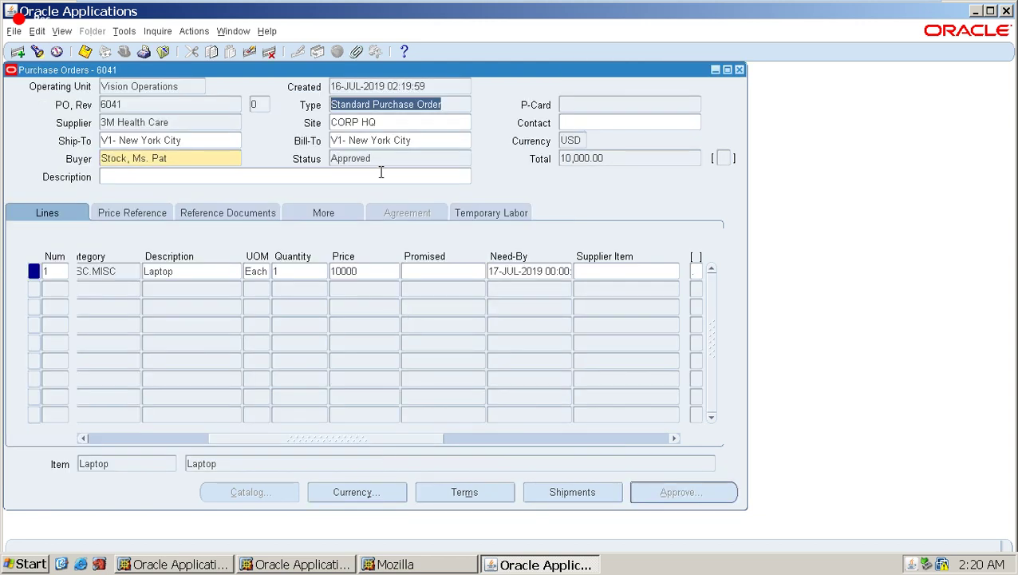
pyautogui.click(381, 162)
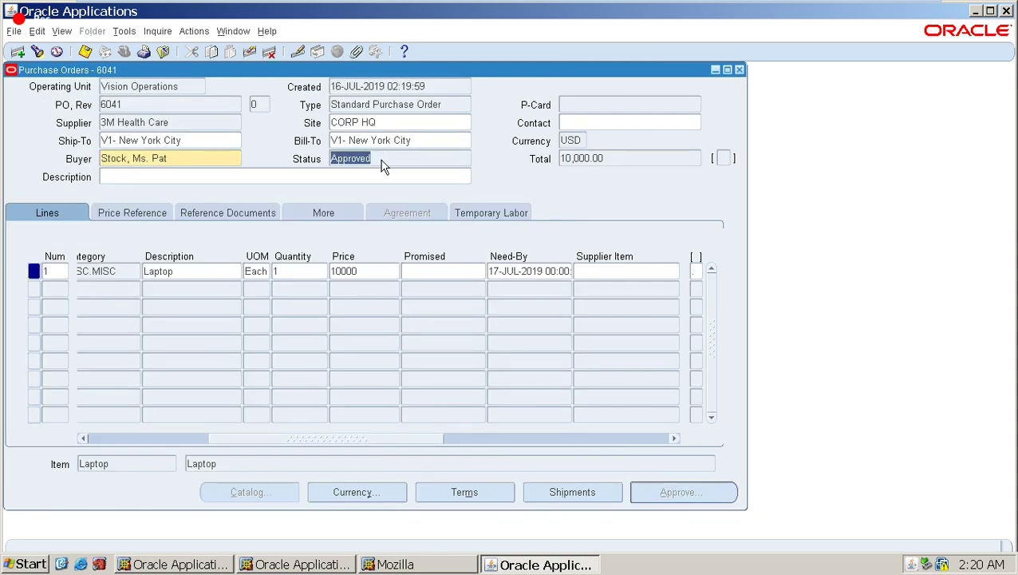
# Step: Close the PO and open Receiving Receipts for organization V1 Vision Operations
pyautogui.click(740, 70)
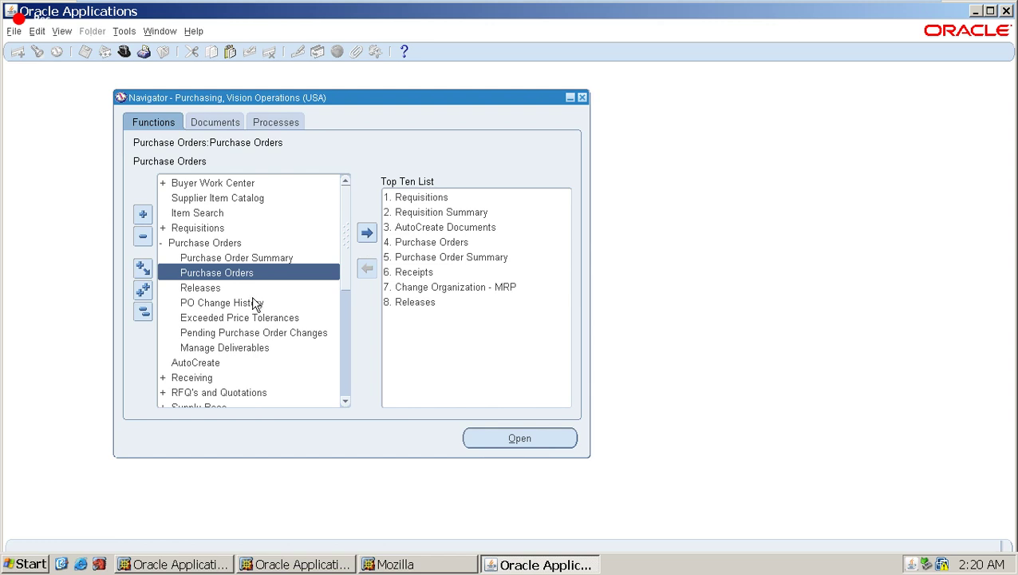
pyautogui.click(197, 378)
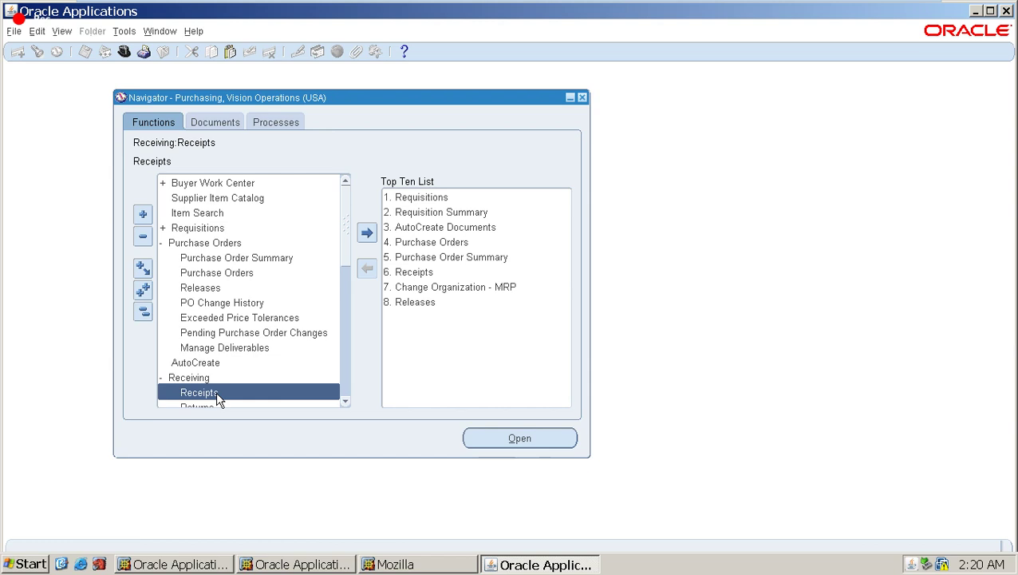
pyautogui.click(223, 399)
pyautogui.doubleClick(222, 399)
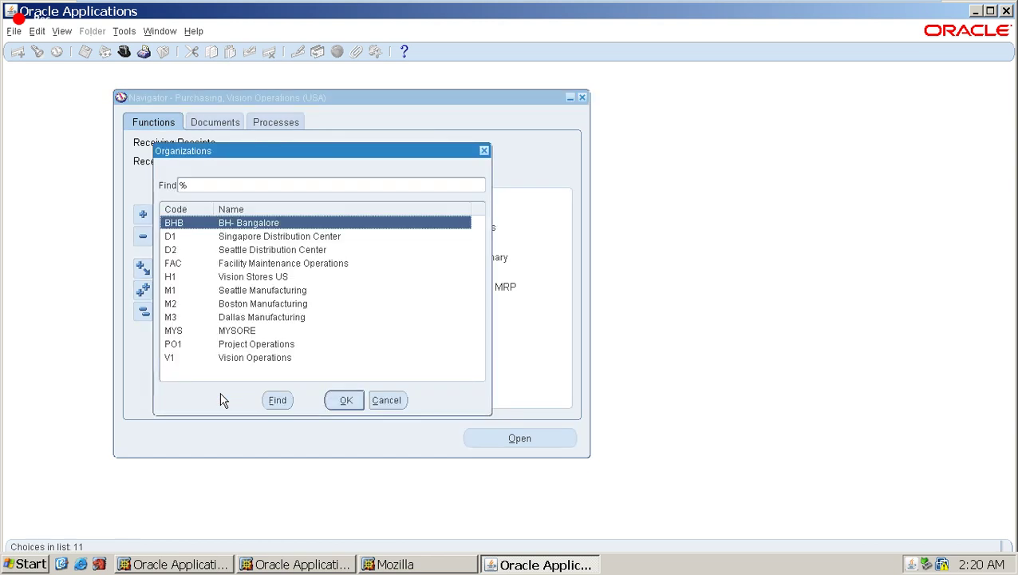
pyautogui.click(243, 359)
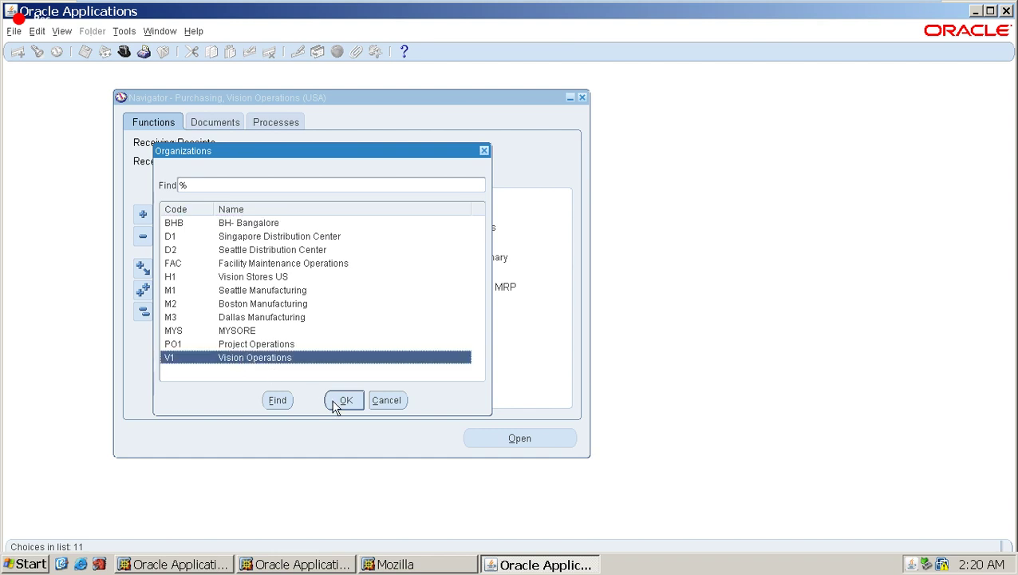
pyautogui.click(338, 406)
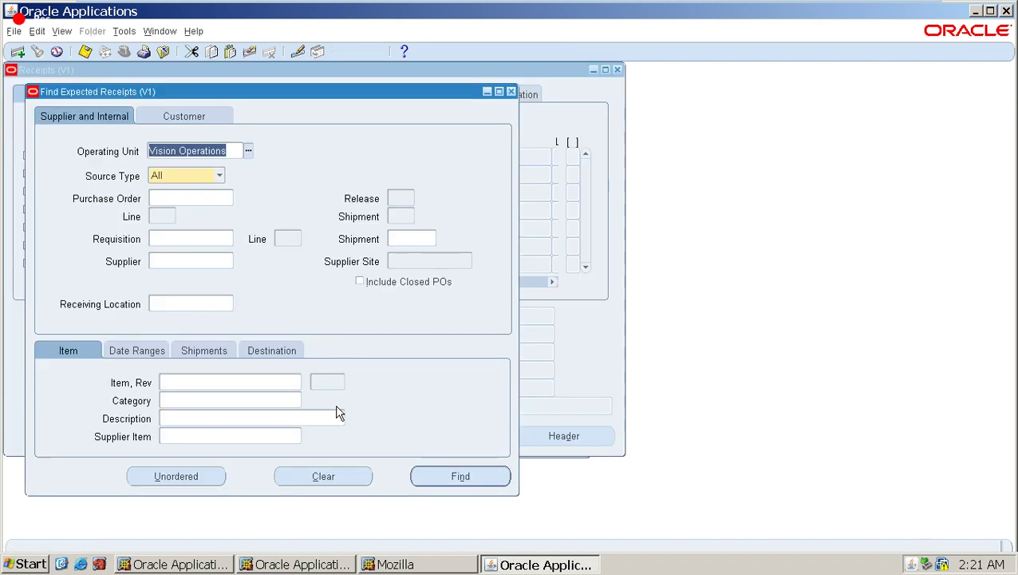
# Step: Find the expected receipts for purchase order 6041
pyautogui.click(181, 199)
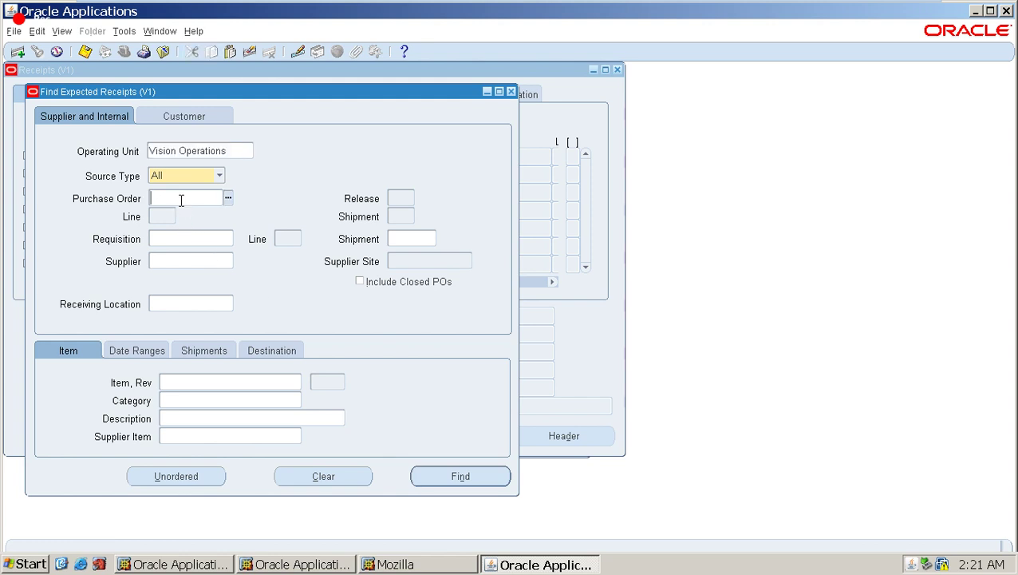
pyautogui.write('6041')
pyautogui.click(455, 477)
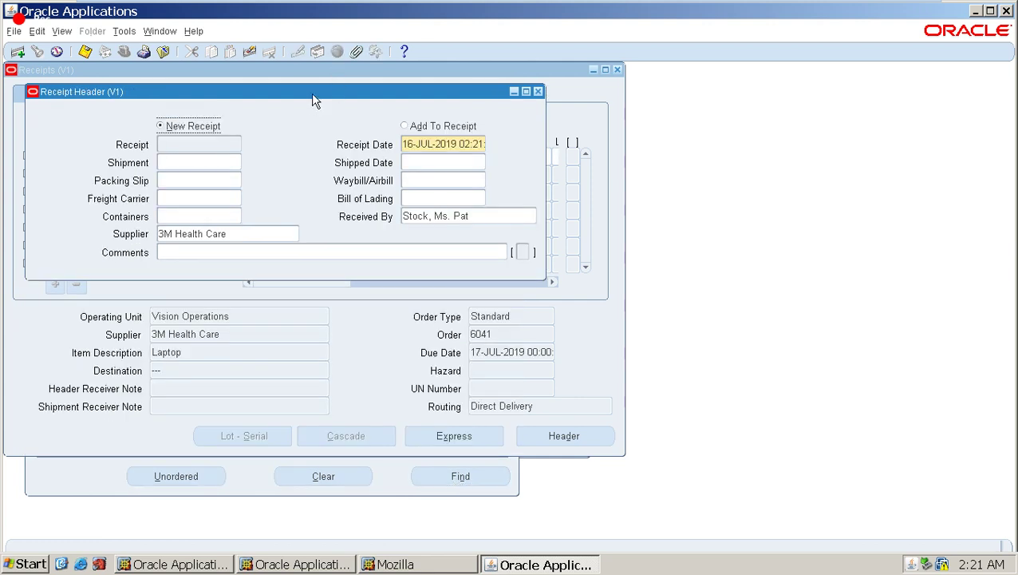
# Step: Rearrange the Receipt Header and Receipts windows to uncover the receipt lines
pyautogui.moveTo(314, 100); pyautogui.dragTo(517, 289)
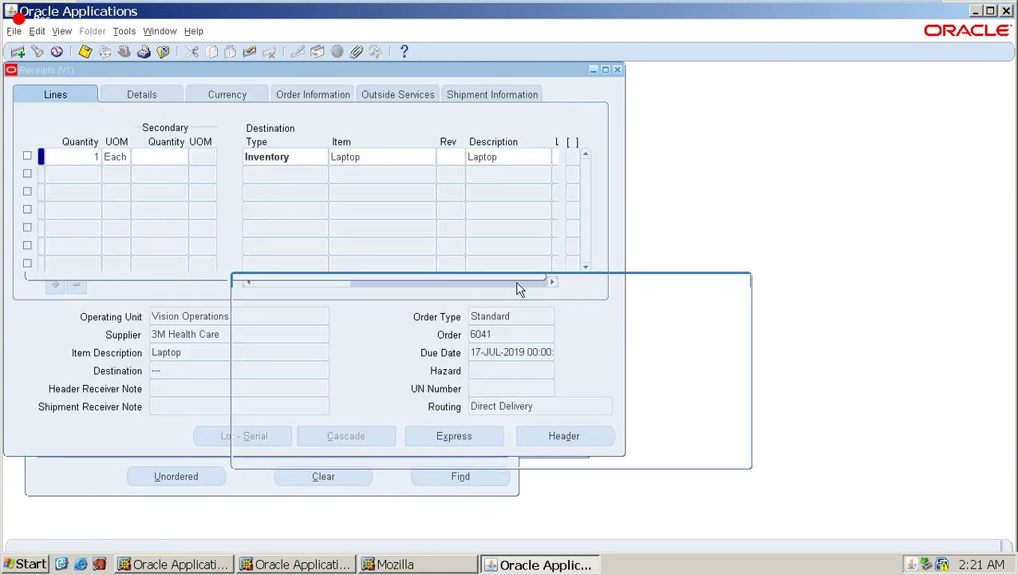
pyautogui.moveTo(329, 70)
pyautogui.mouseDown()
pyautogui.moveTo(471, 89)
pyautogui.moveTo(431, 207)
pyautogui.mouseUp()
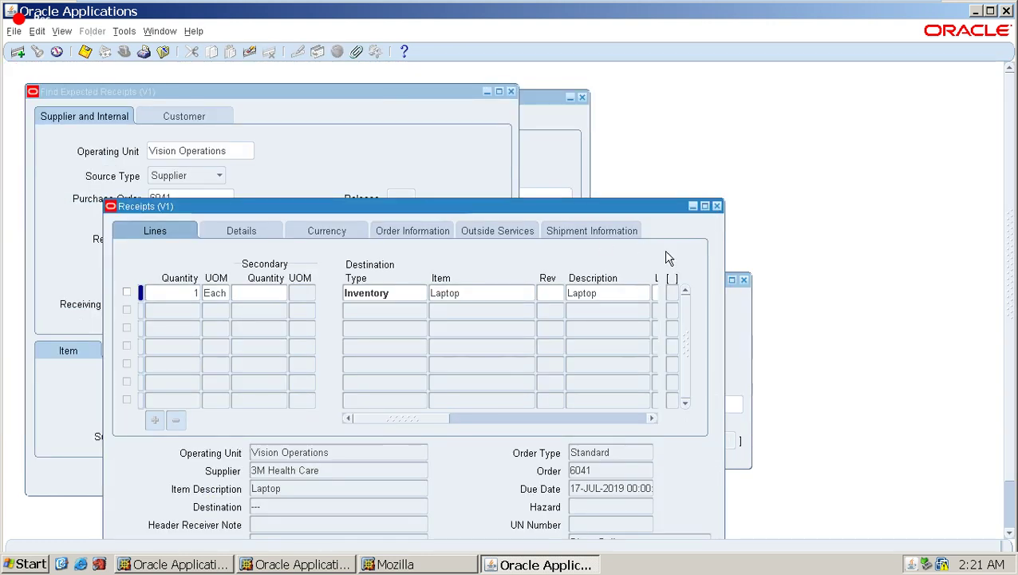
pyautogui.click(730, 319)
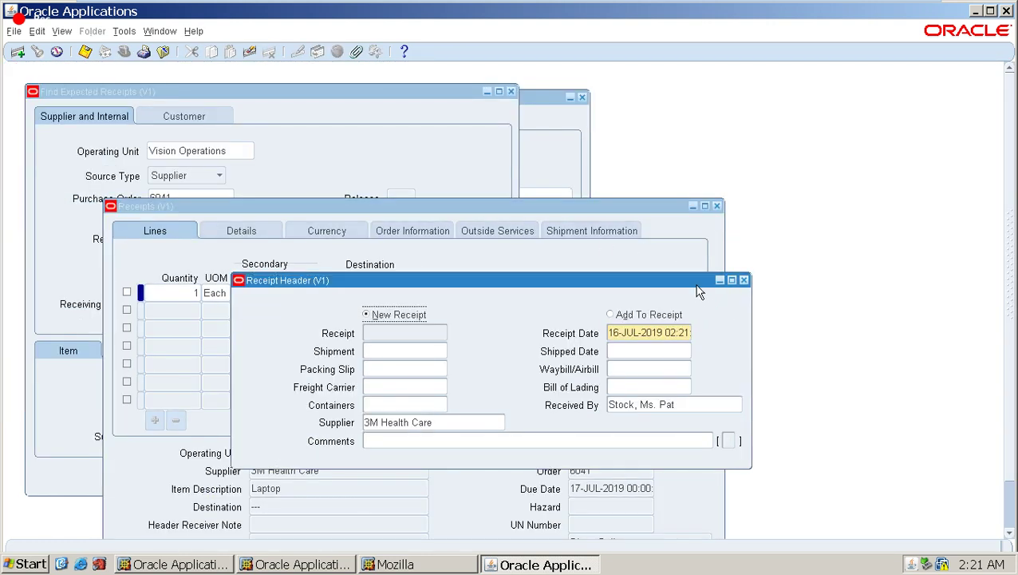
pyautogui.moveTo(697, 282); pyautogui.dragTo(710, 73)
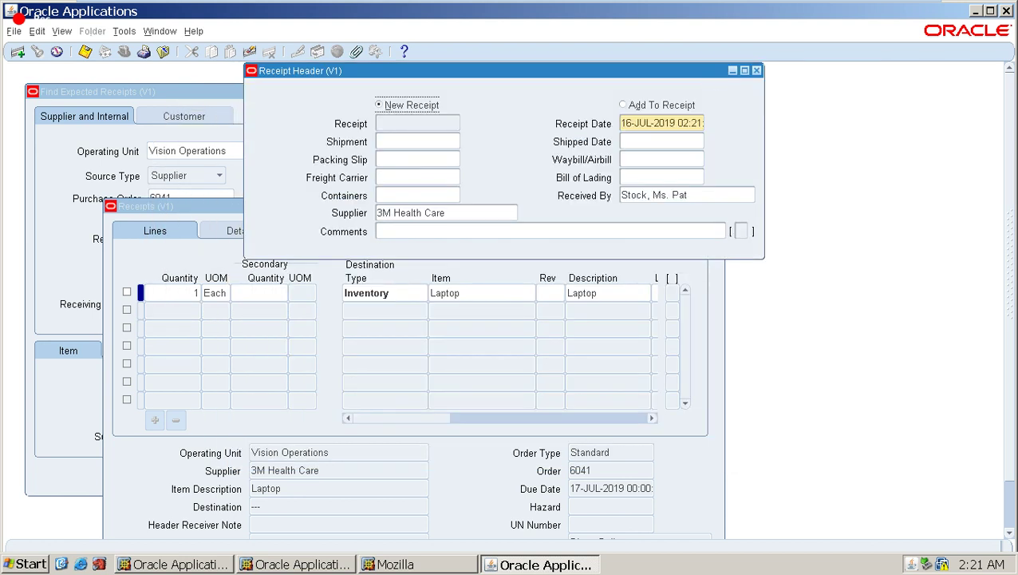
pyautogui.moveTo(203, 205)
pyautogui.mouseDown()
pyautogui.moveTo(368, 277)
pyautogui.moveTo(351, 292)
pyautogui.mouseUp()
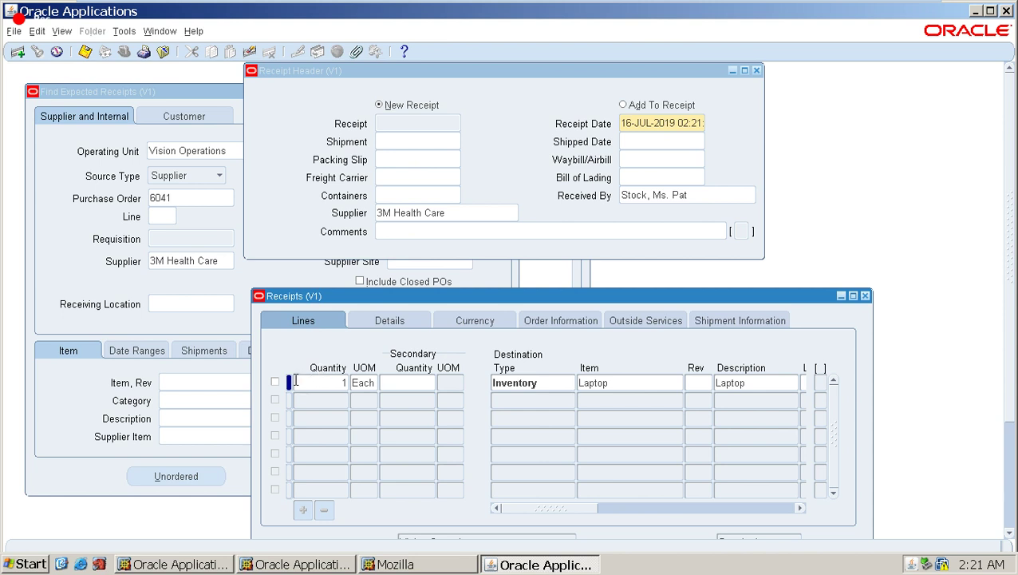
# Step: Check the Laptop line and set its subinventory to Stores
pyautogui.click(275, 382)
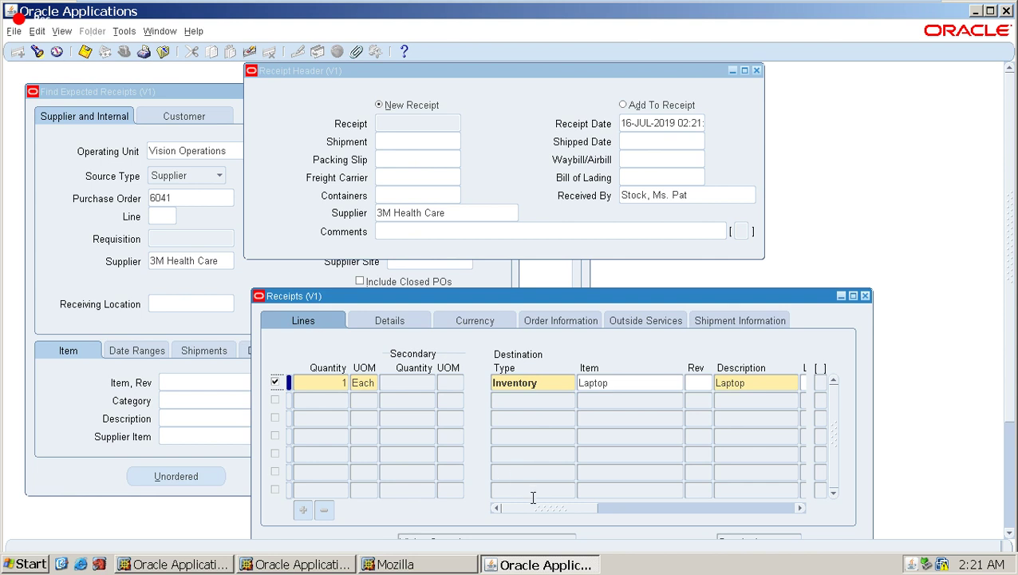
pyautogui.moveTo(546, 507); pyautogui.dragTo(677, 510)
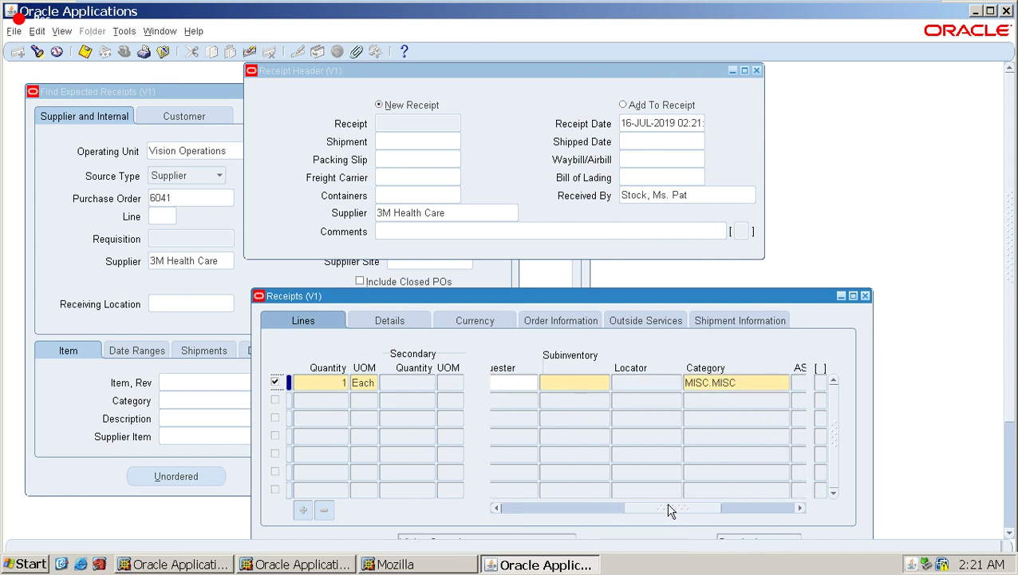
pyautogui.click(589, 387)
pyautogui.write('Stores')
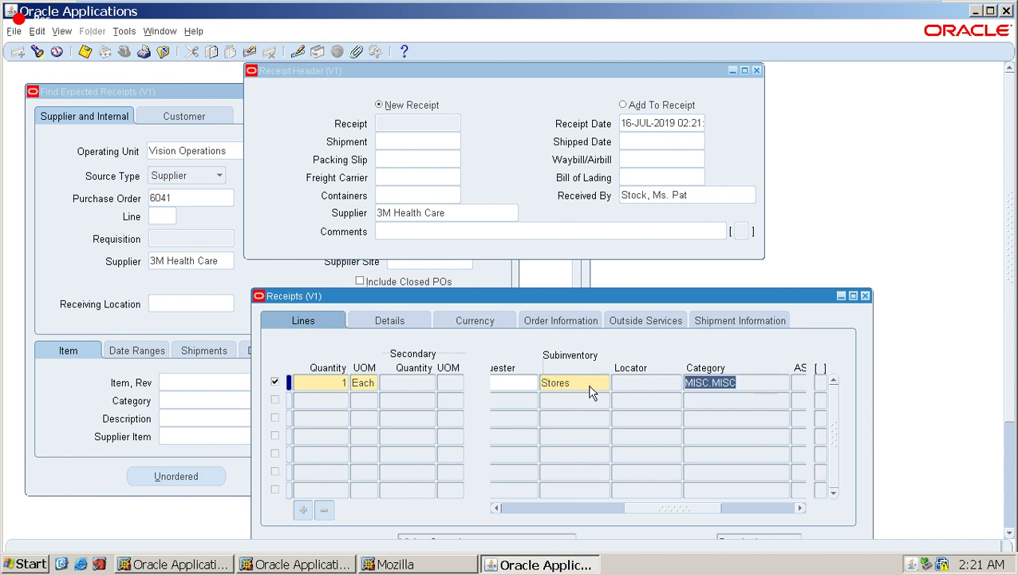
pyautogui.doubleClick(577, 384)
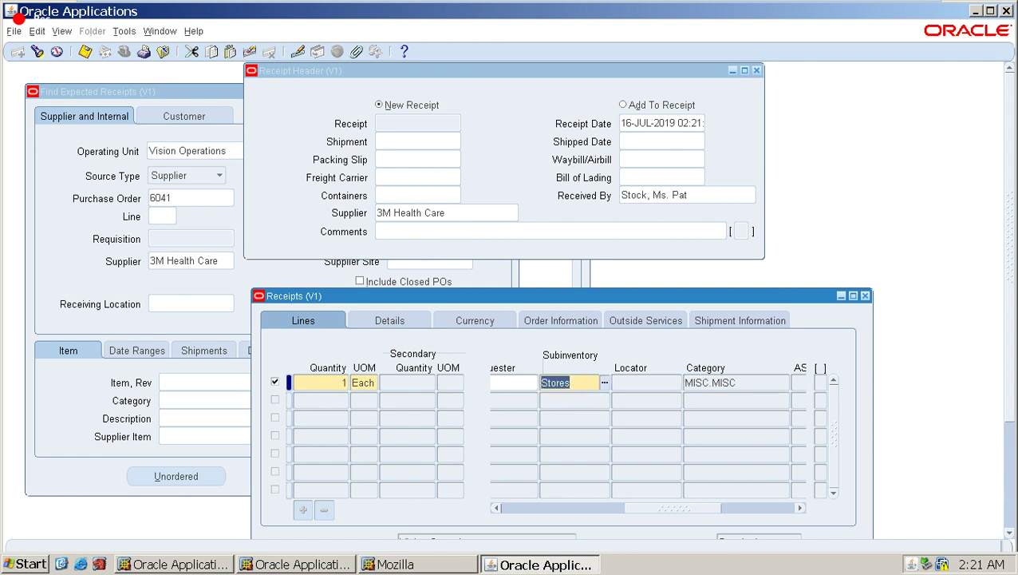
pyautogui.click(382, 125)
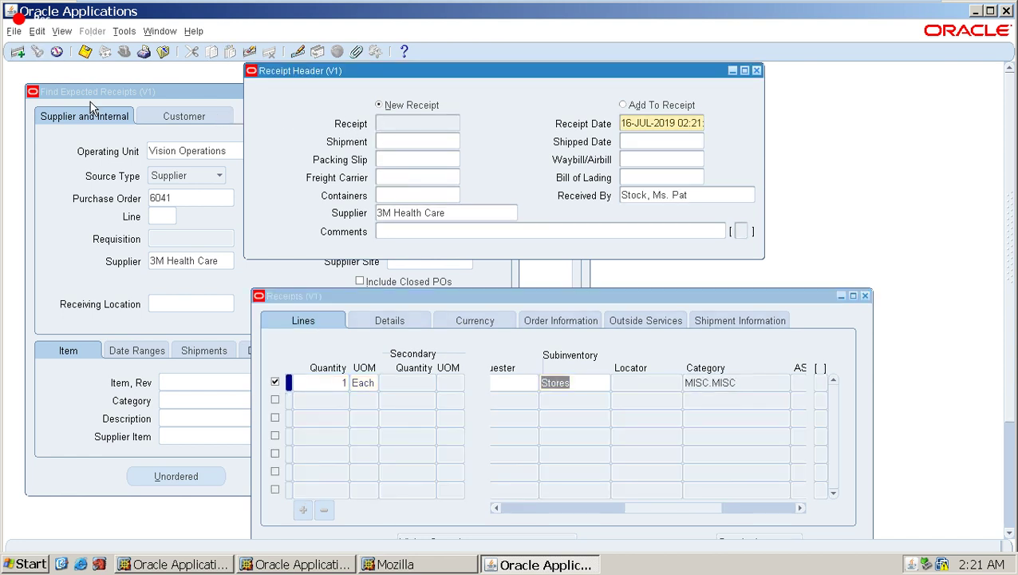
# Step: Save the Laptop receipt as number 8459 and close the receiving windows
pyautogui.click(85, 52)
pyautogui.click(414, 124)
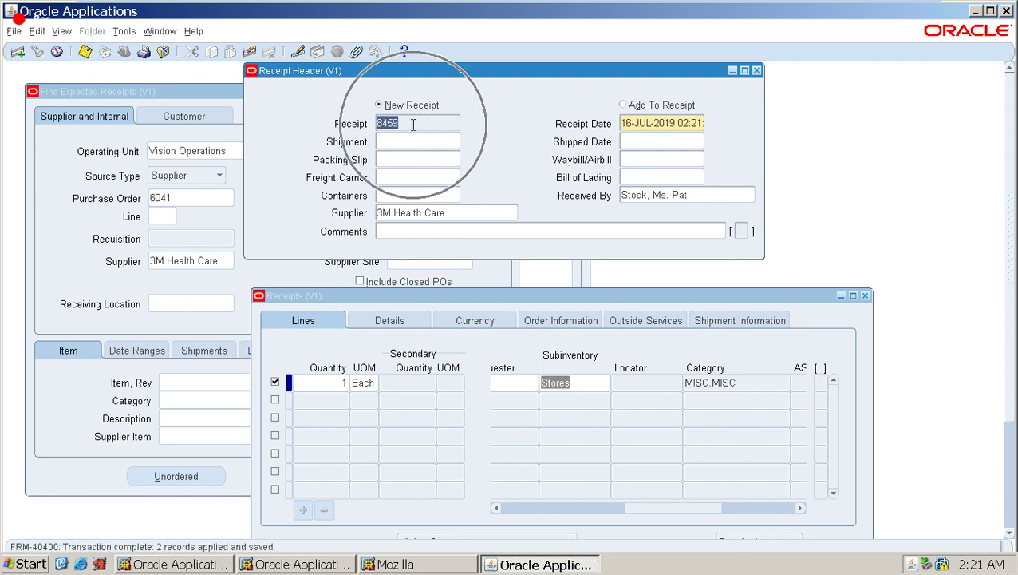
pyautogui.click(758, 71)
pyautogui.click(864, 296)
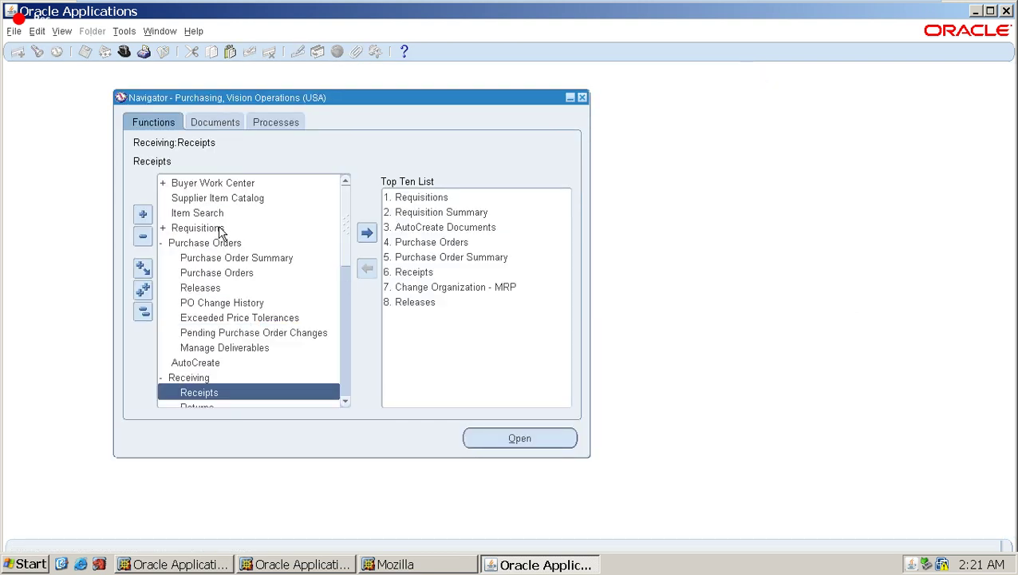
# Step: Switch to Inventory, Vision Operations (USA) via the i% filter and expand On-hand, Availability
pyautogui.hotkey('alt', 'f')
pyautogui.press('w')
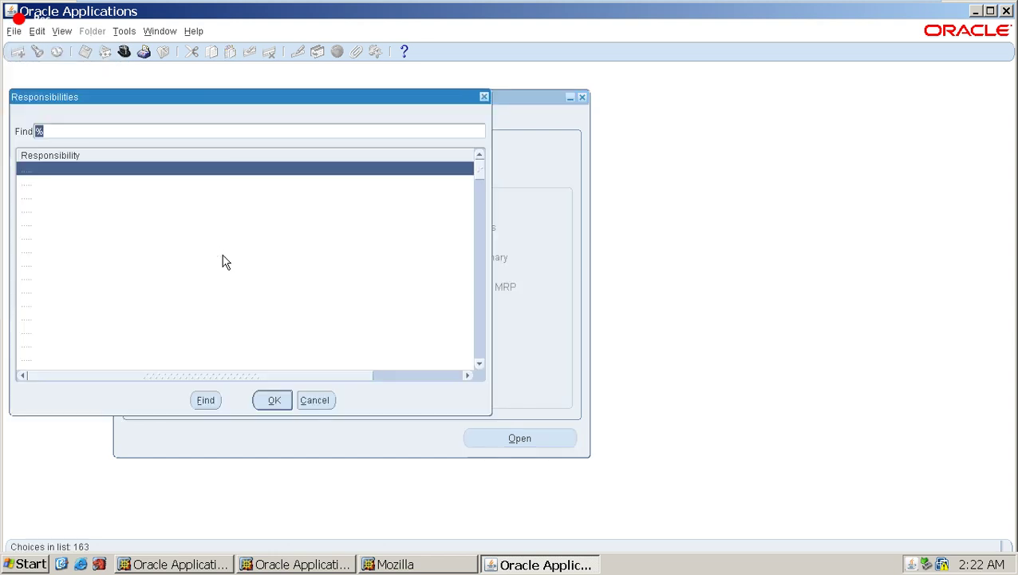
pyautogui.click(142, 250)
pyautogui.write('i')
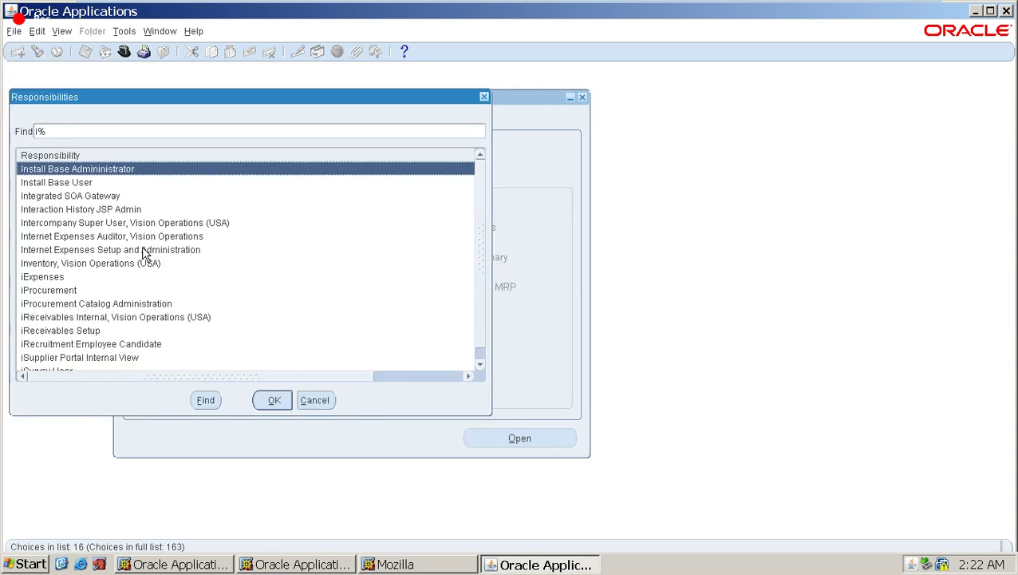
pyautogui.doubleClick(88, 264)
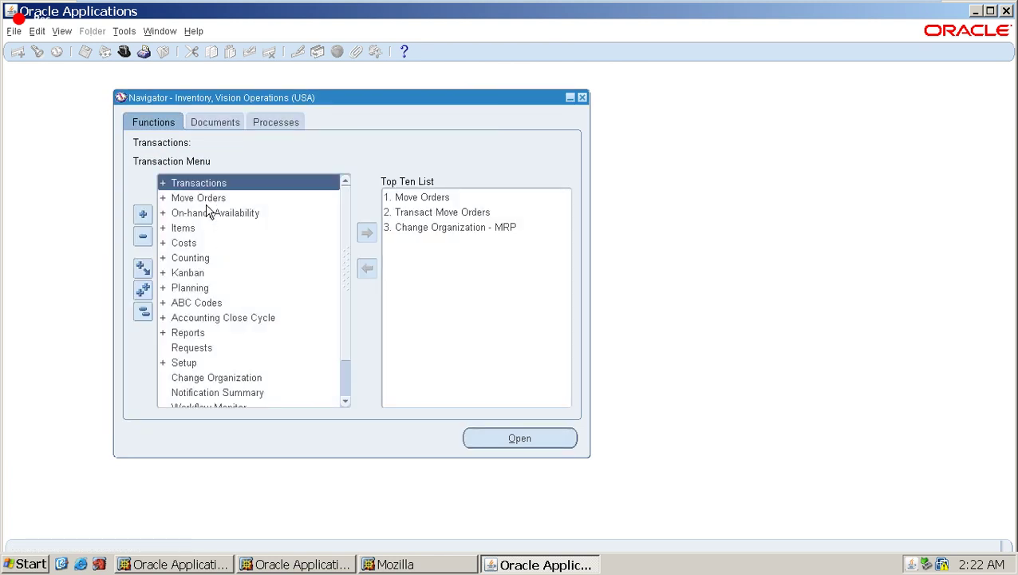
pyautogui.doubleClick(205, 215)
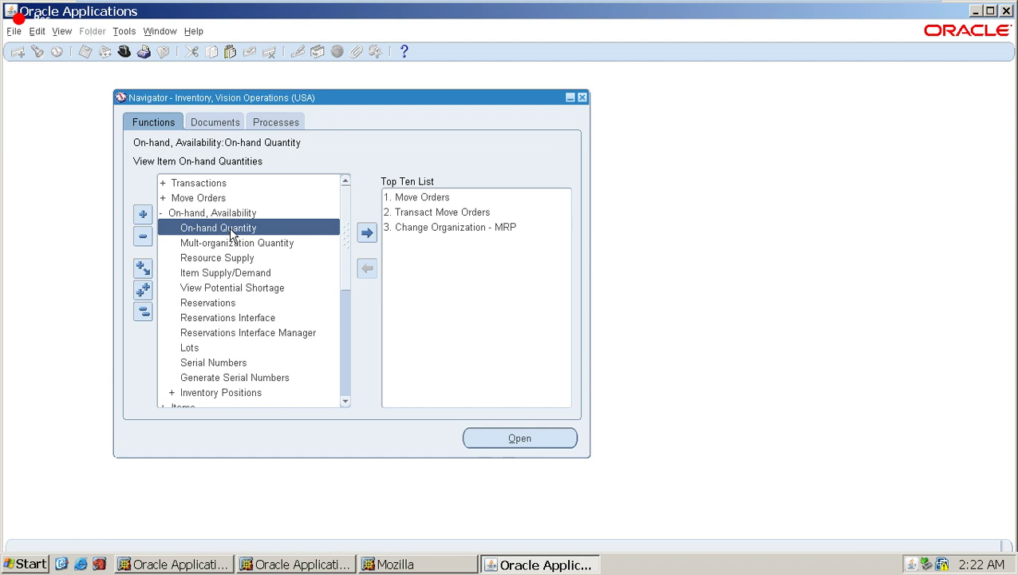
# Step: Open On-hand Quantity and choose organization V1 from the v% filtered list
pyautogui.doubleClick(230, 231)
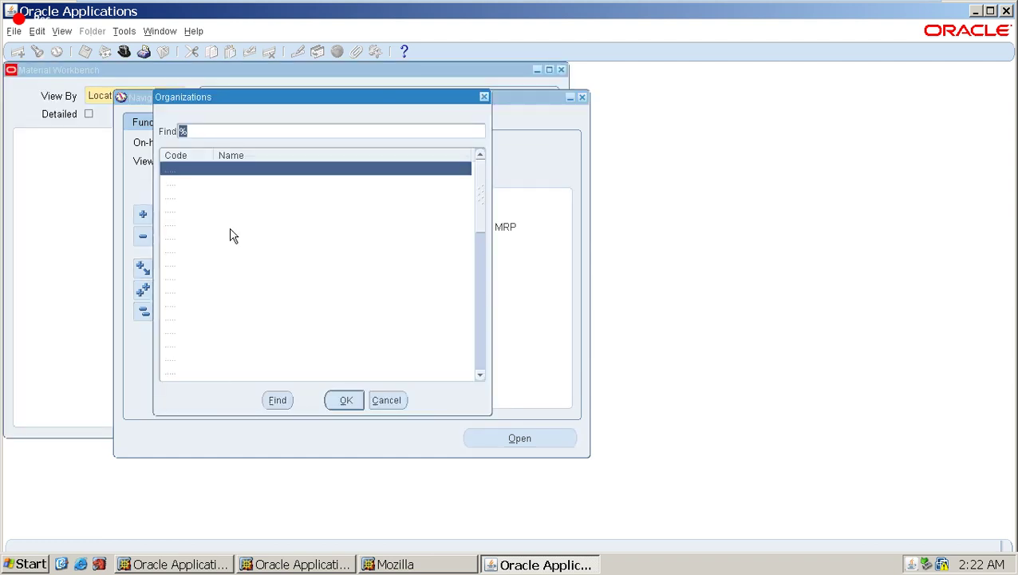
pyautogui.click(332, 269)
pyautogui.write('v')
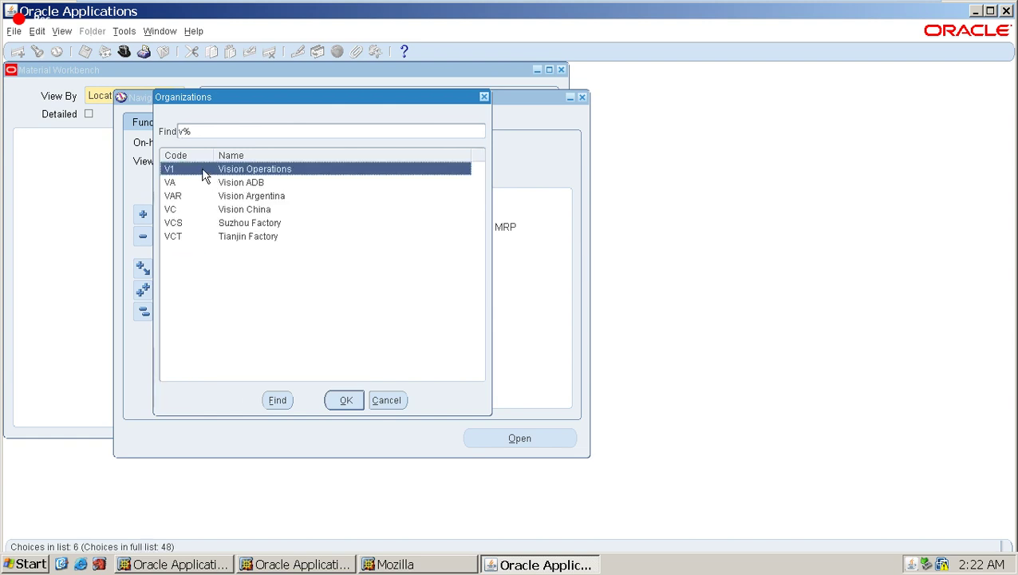
pyautogui.doubleClick(202, 170)
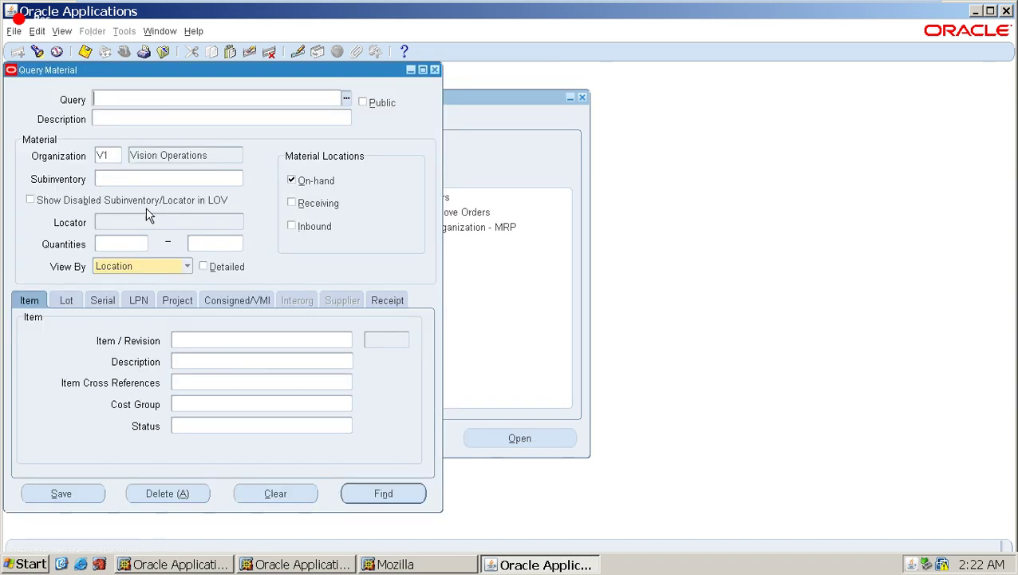
# Step: Query on-hand material for item Laptop in subinventory Stores
pyautogui.click(113, 179)
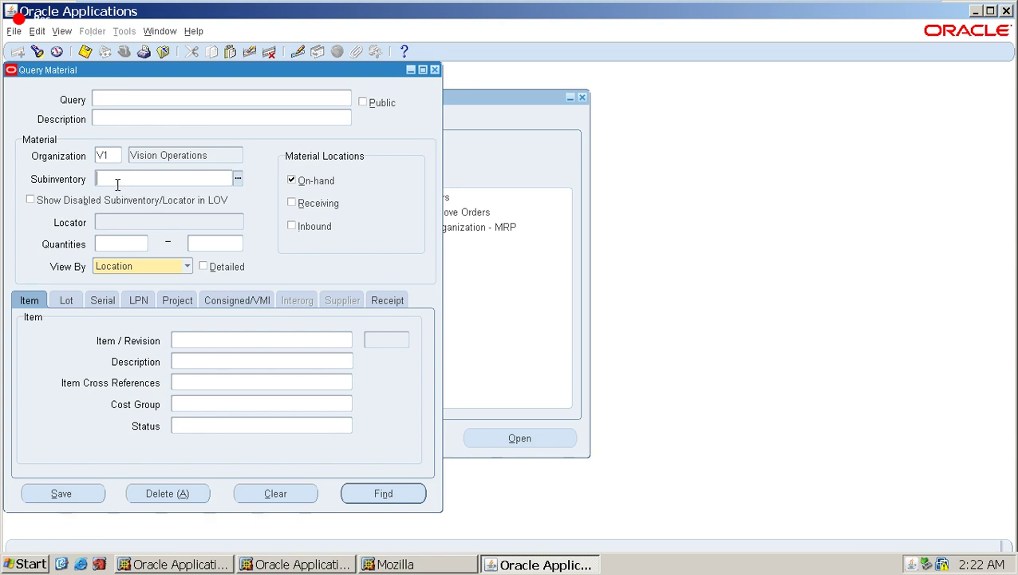
pyautogui.write('Stores')
pyautogui.press('Tab')
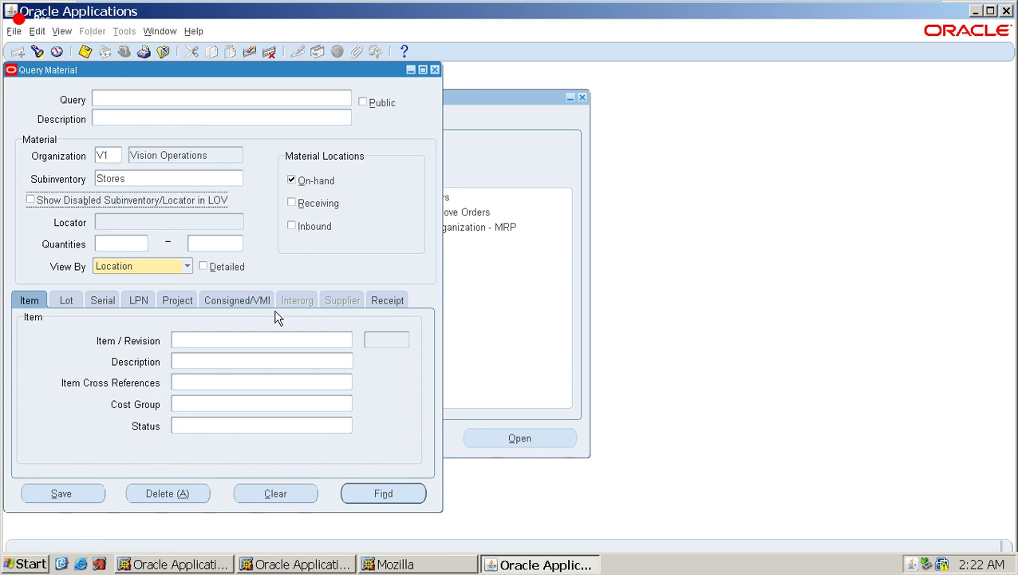
pyautogui.click(231, 336)
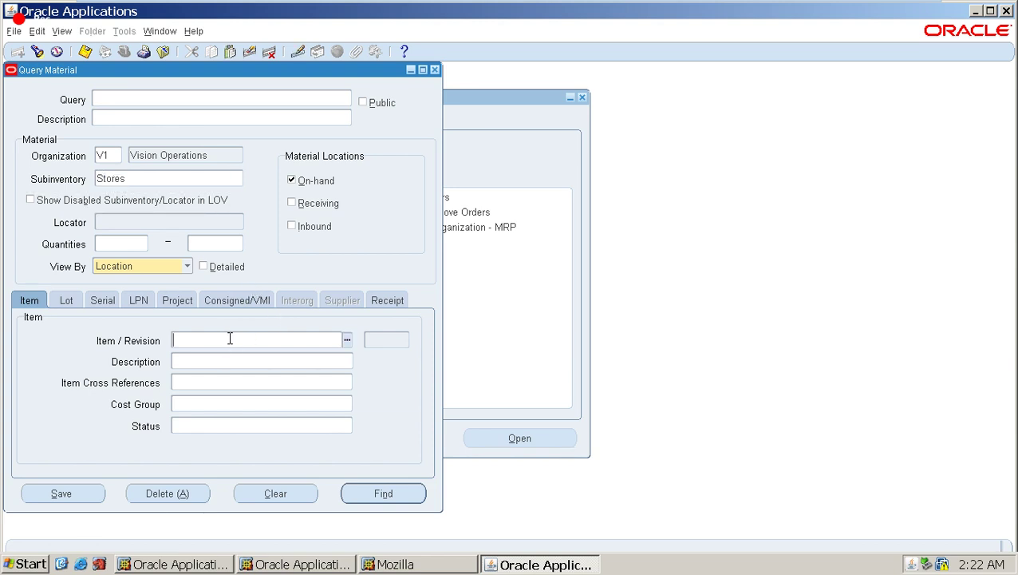
pyautogui.write('Laptop')
pyautogui.click(398, 493)
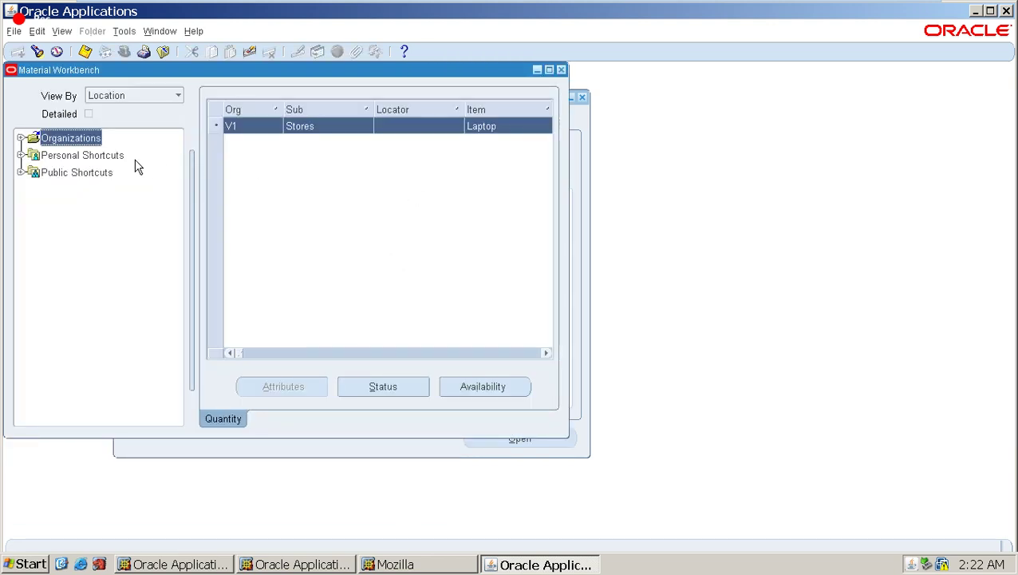
# Step: Expand Organizations, V1, On-hand and Stores in the tree and select Laptop
pyautogui.click(21, 139)
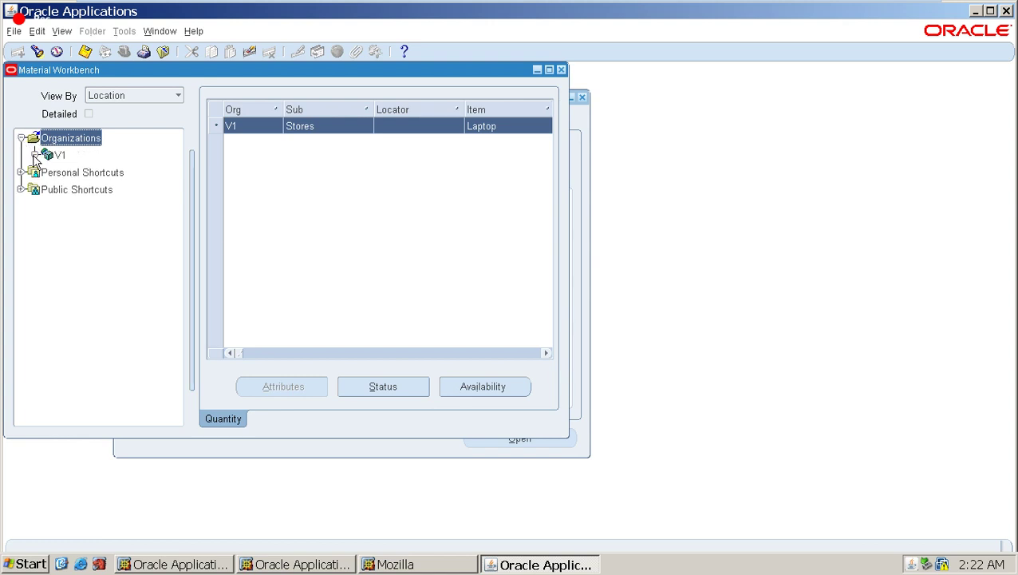
pyautogui.click(35, 155)
pyautogui.click(48, 171)
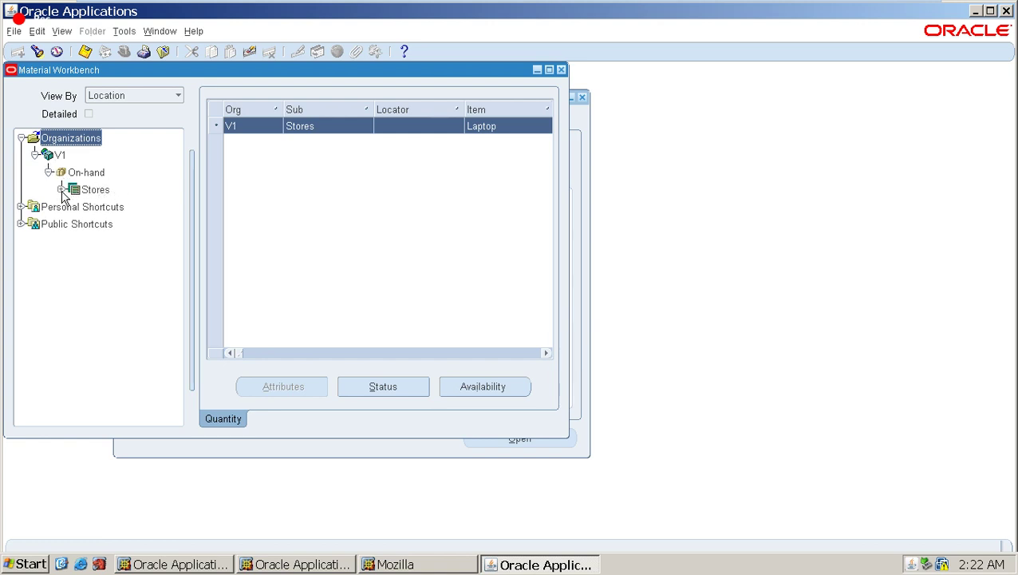
pyautogui.click(62, 189)
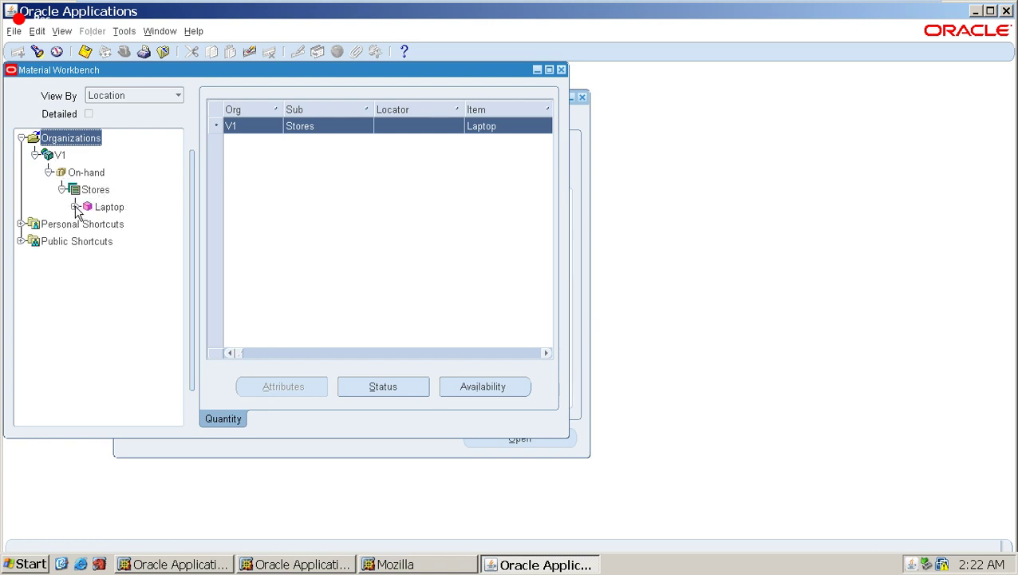
pyautogui.click(76, 205)
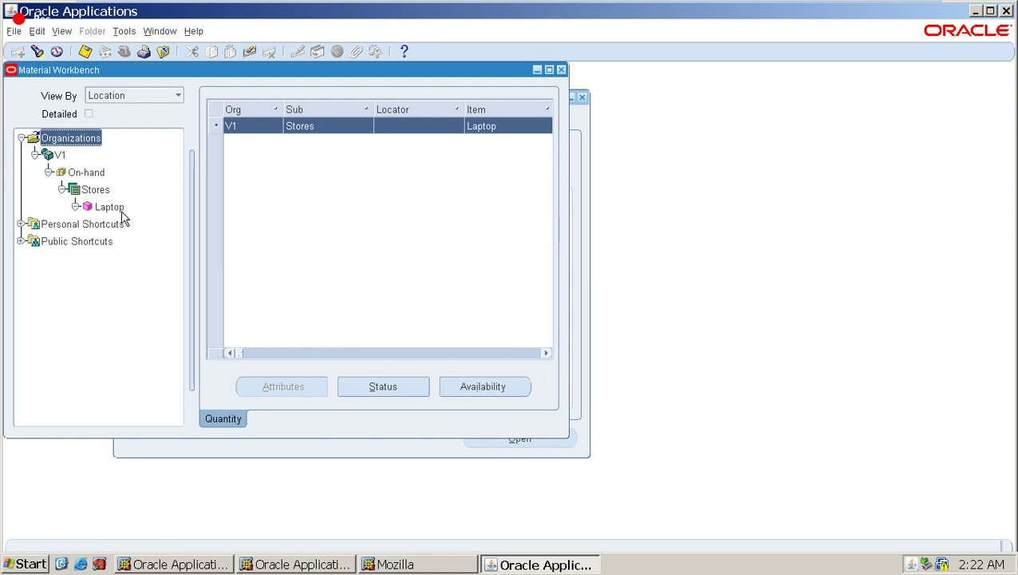
pyautogui.click(118, 210)
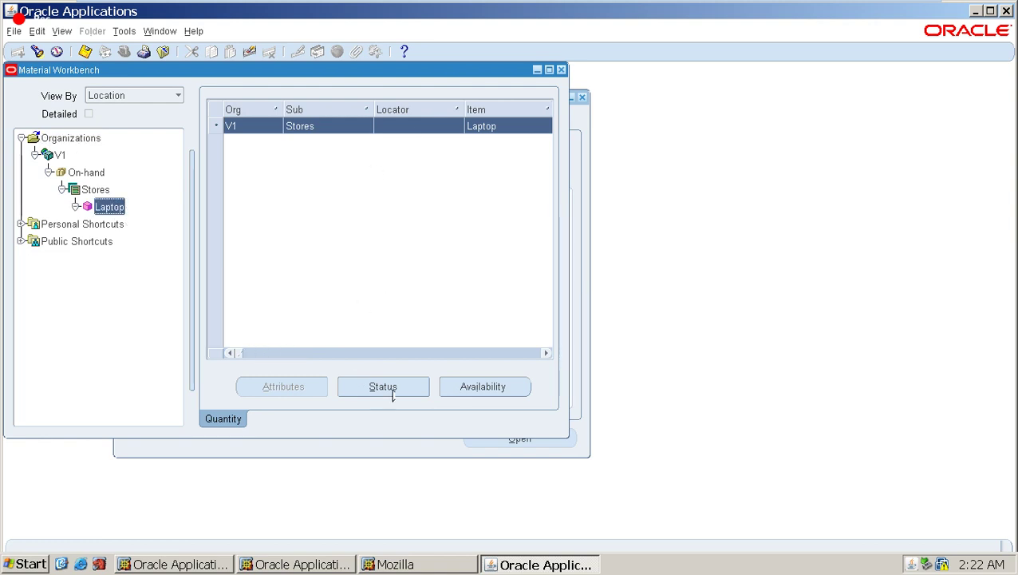
# Step: Check Laptop's availability shows a total quantity of 1 Each, then close it
pyautogui.click(474, 391)
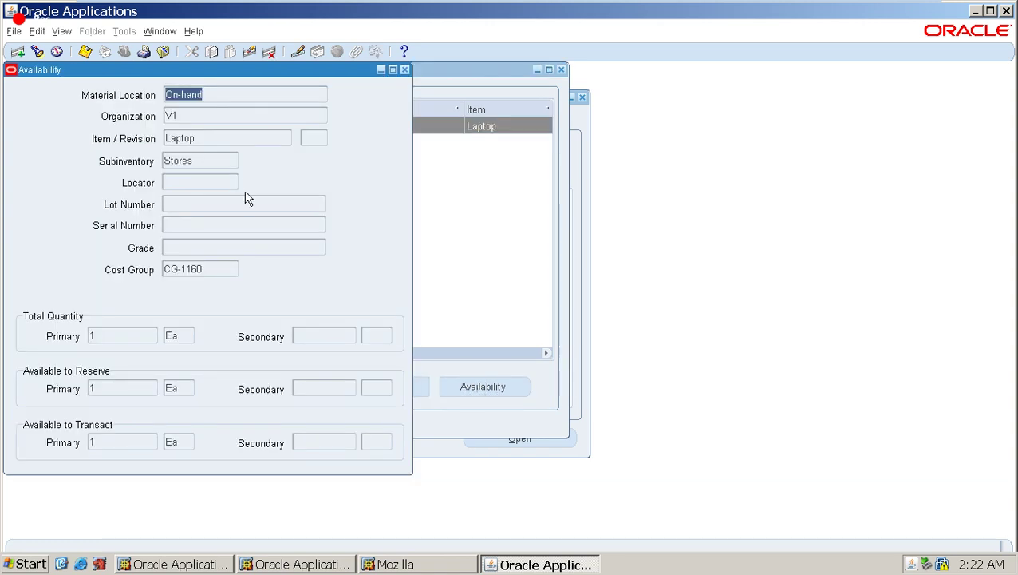
pyautogui.click(116, 341)
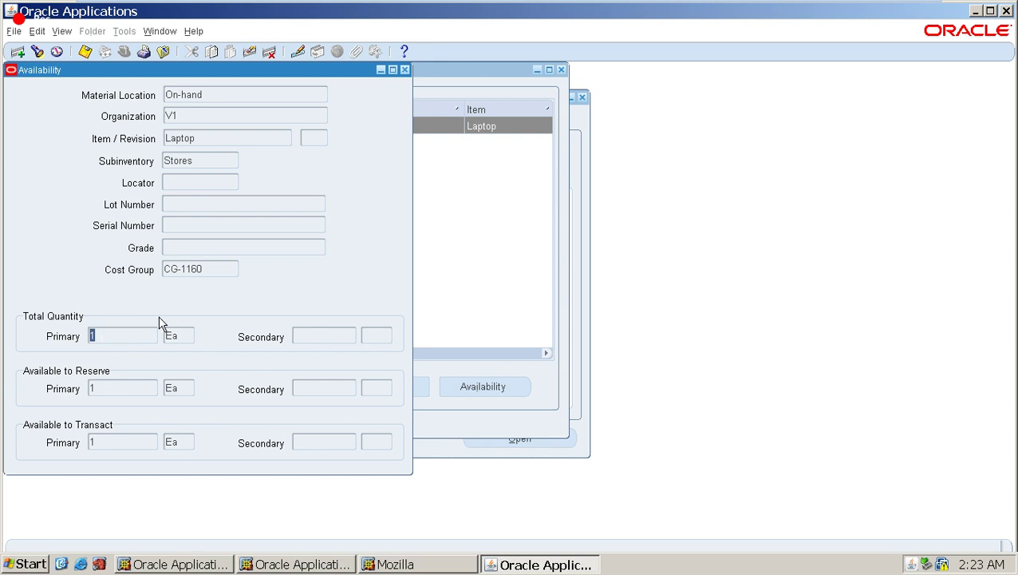
pyautogui.click(405, 70)
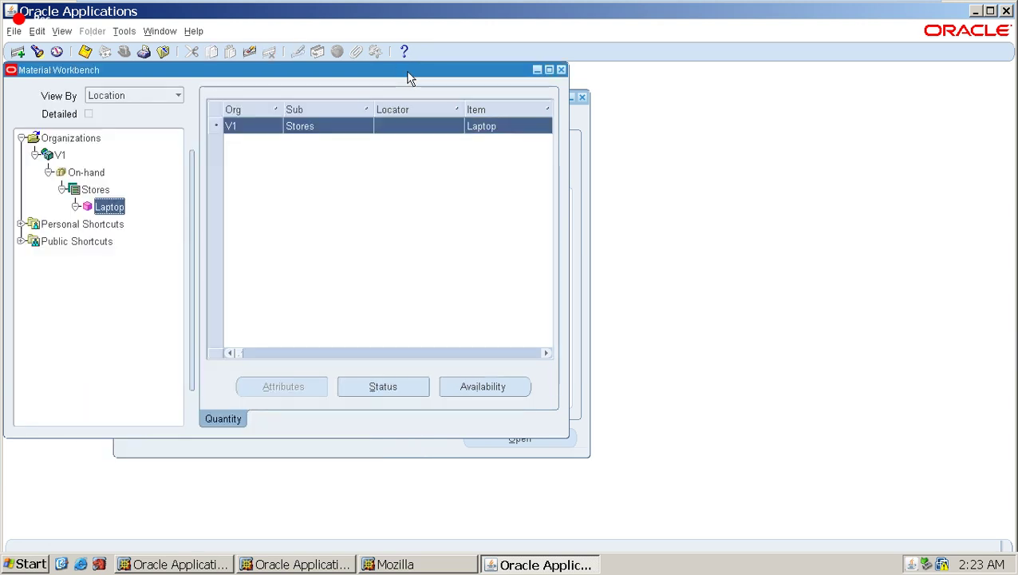
# Step: Close the Material Workbench and use Collapse All on the Inventory navigator
pyautogui.click(561, 69)
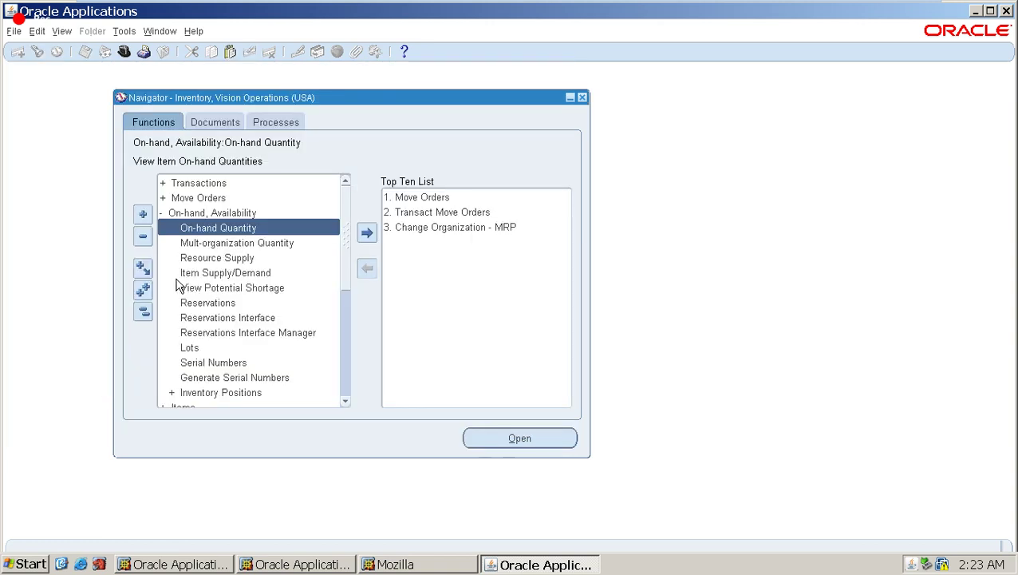
pyautogui.click(143, 313)
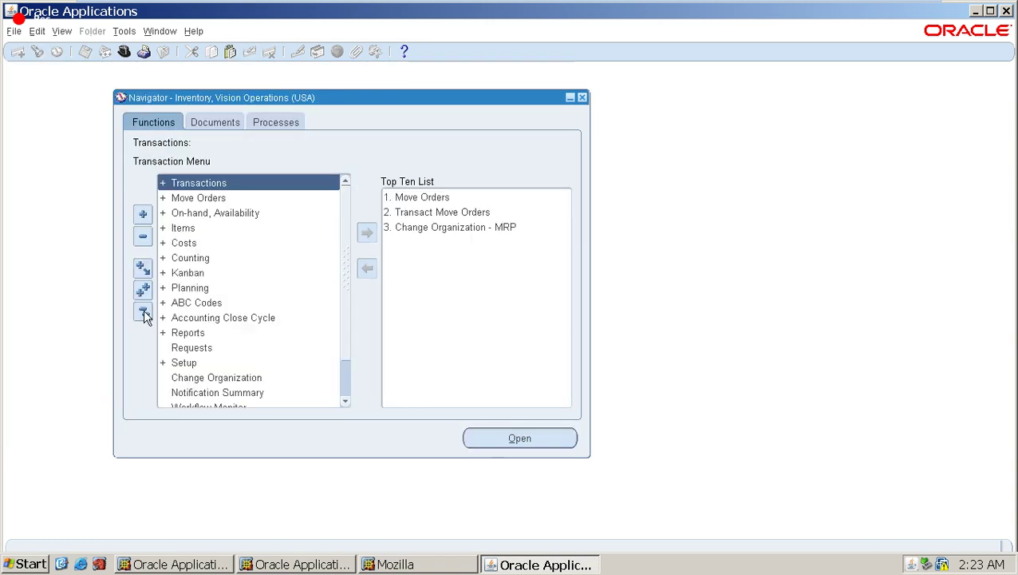